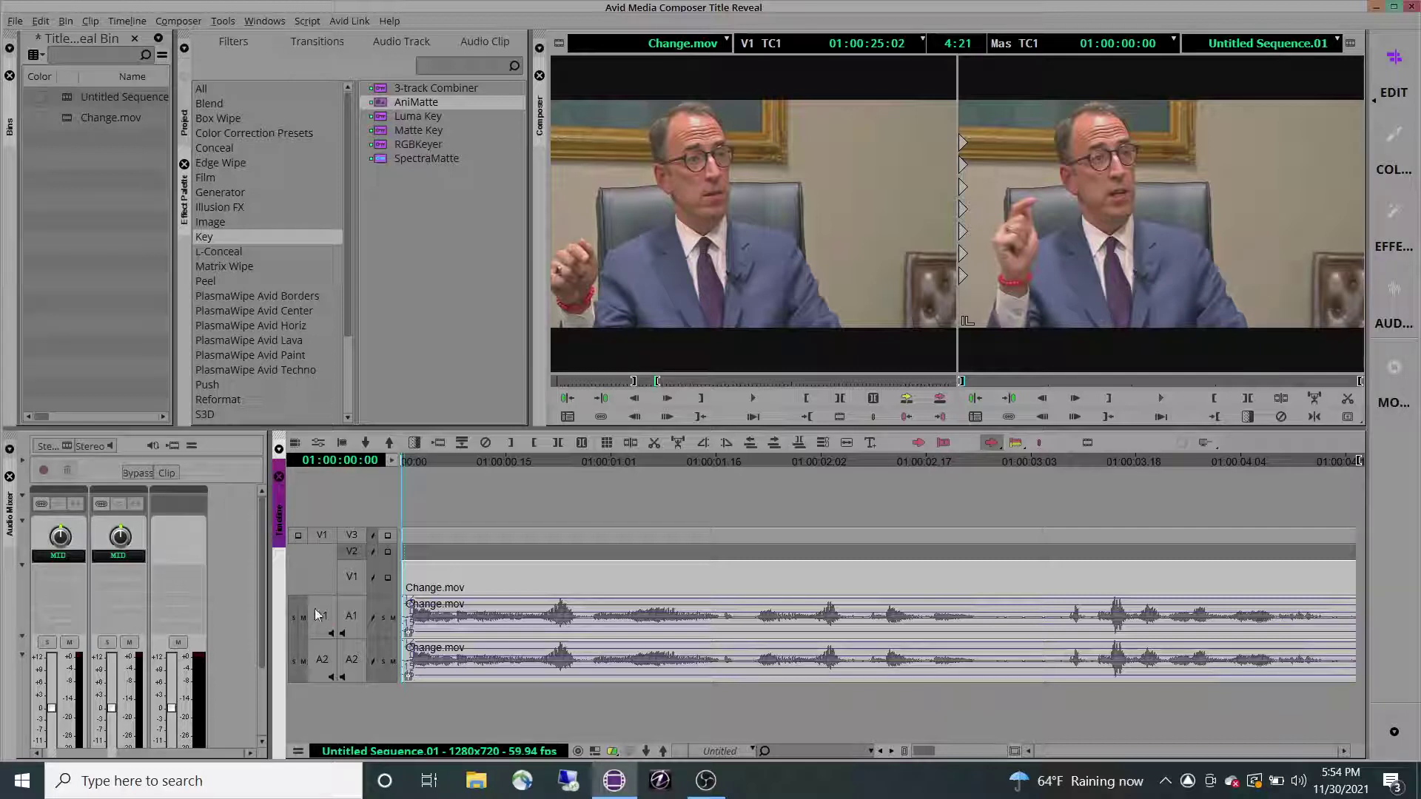
# Copy the Change.mov interview clip from V1 up onto track V4.
pyautogui.moveTo(495, 462); pyautogui.dragTo(489, 461)
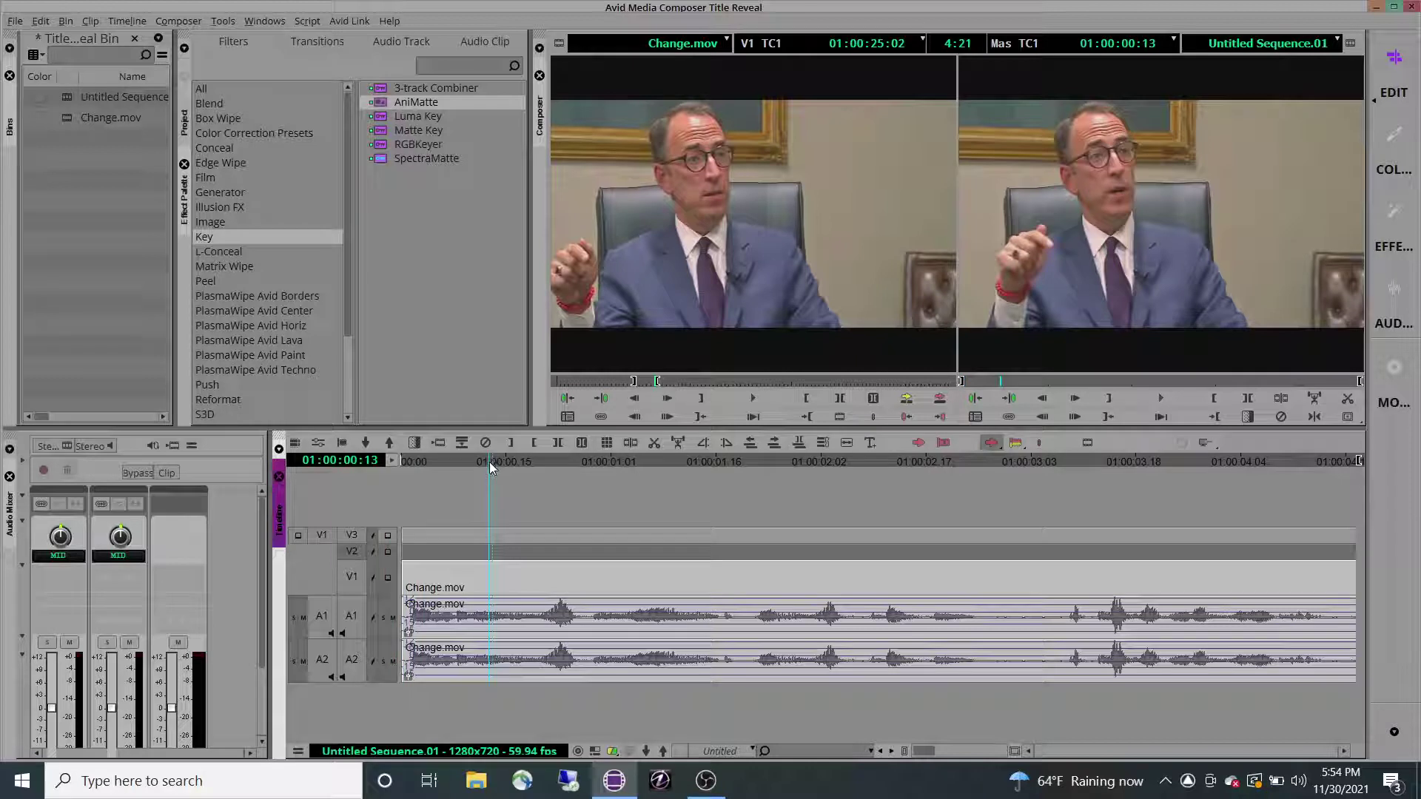
pyautogui.click(528, 578)
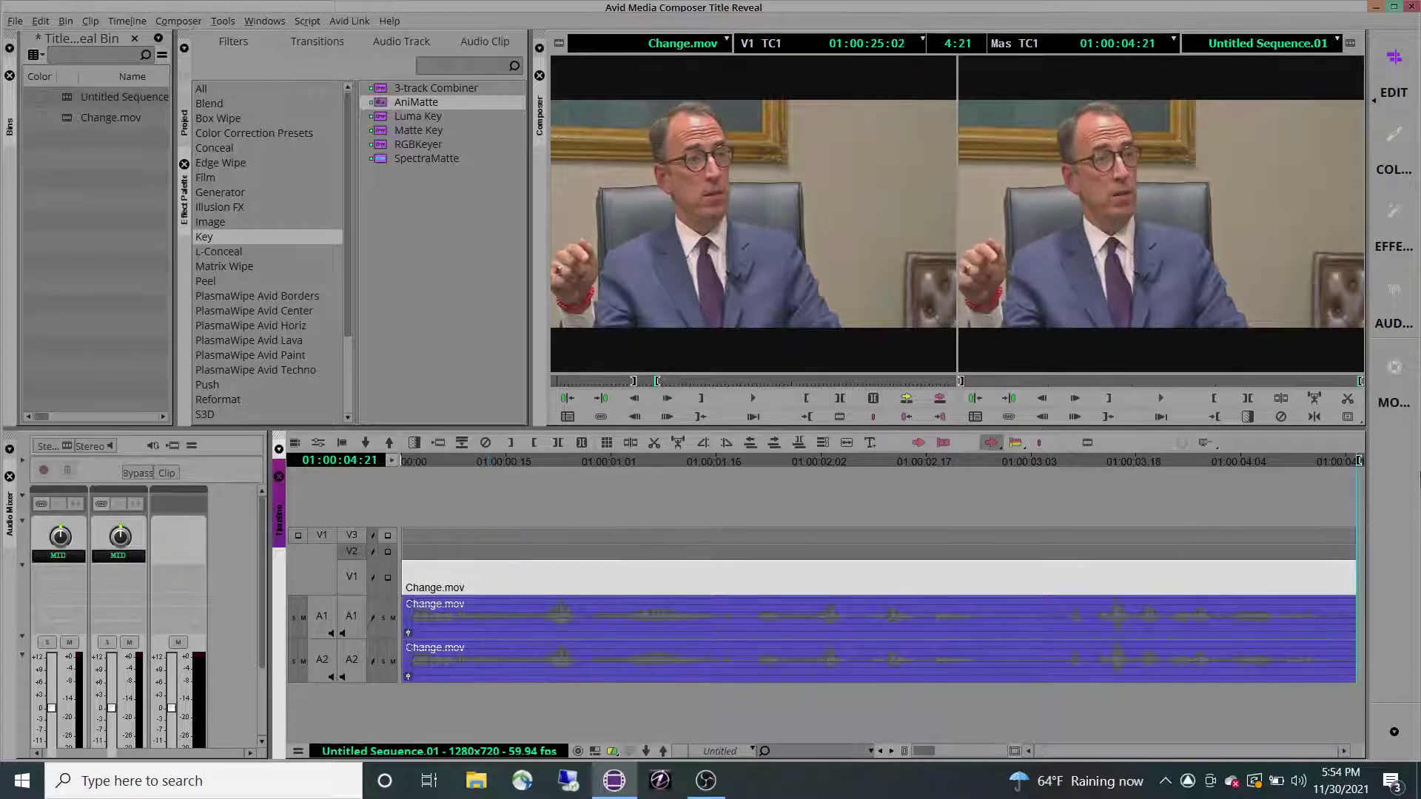
pyautogui.moveTo(564, 577)
pyautogui.mouseDown()
pyautogui.moveTo(953, 576)
pyautogui.moveTo(953, 526)
pyautogui.mouseUp()
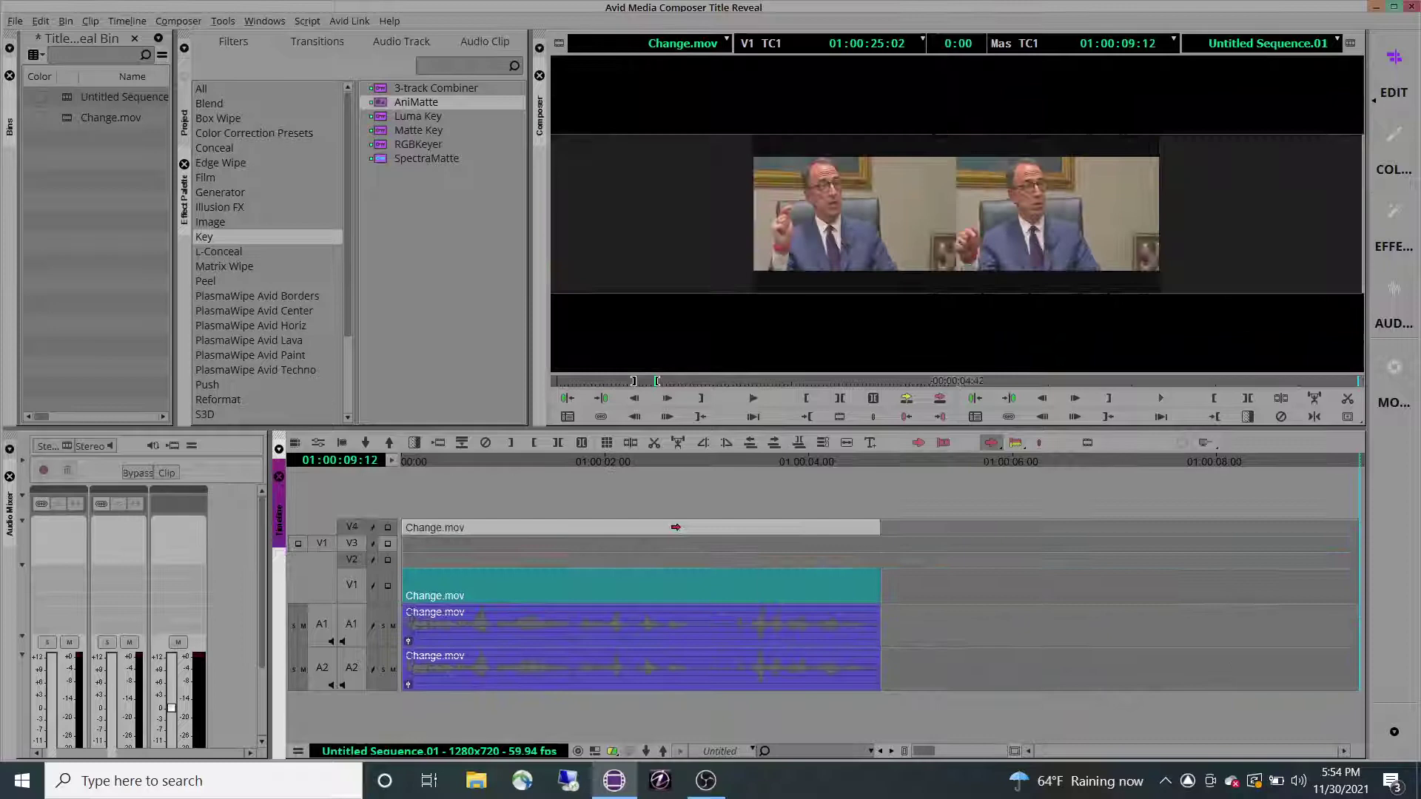
# Patch the source video to V1 and select the original interview clip there.
pyautogui.moveTo(598, 463); pyautogui.dragTo(537, 471)
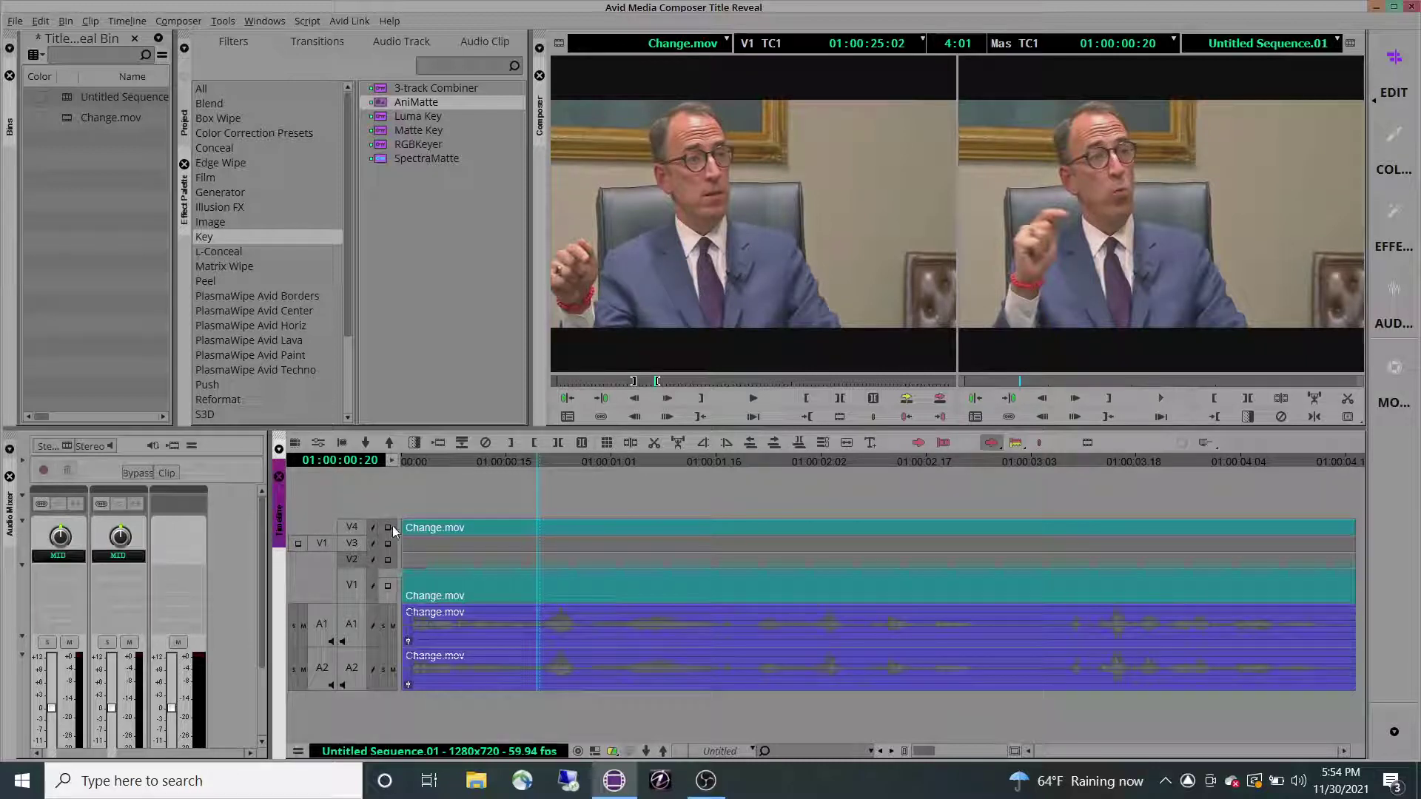
pyautogui.rightClick(392, 525)
pyautogui.click(428, 486)
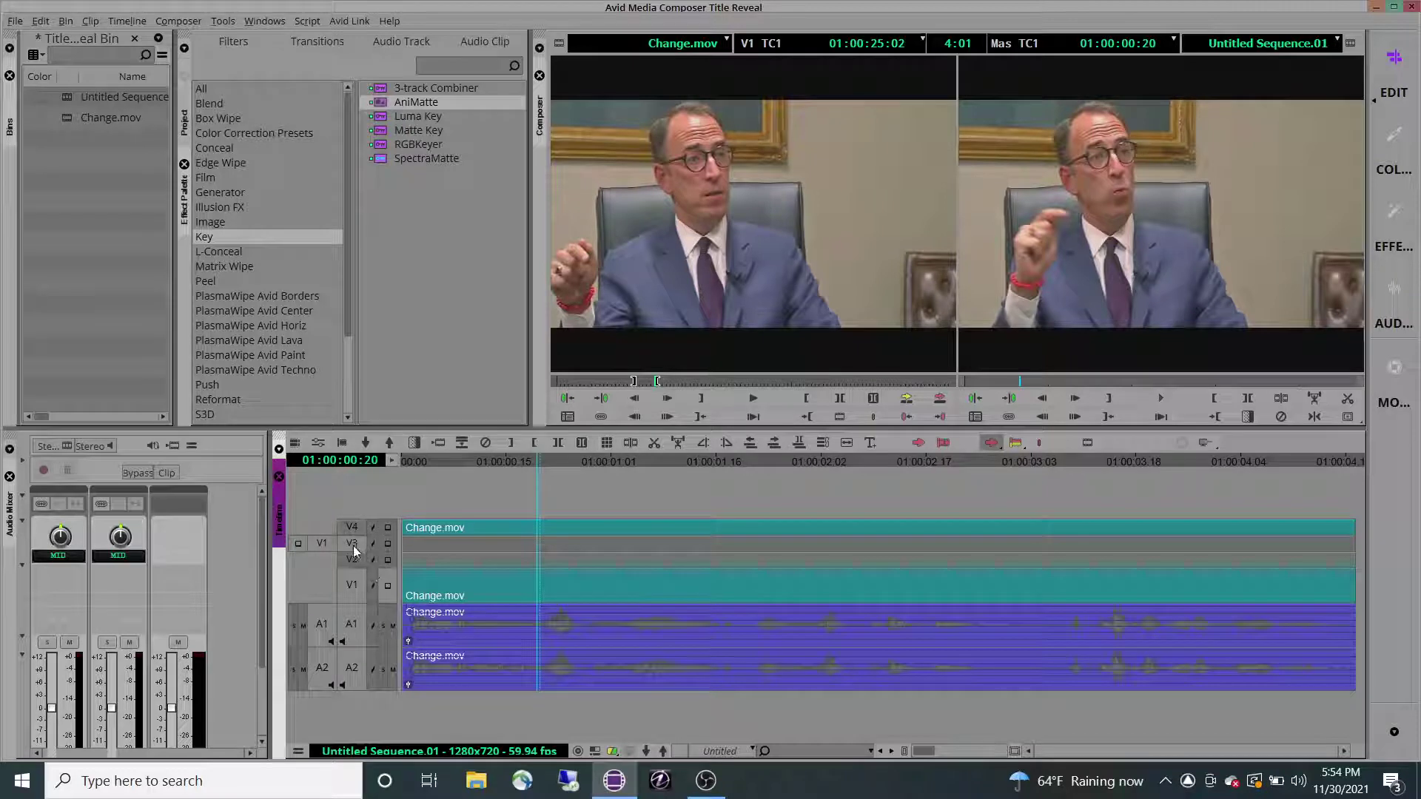
pyautogui.moveTo(321, 542); pyautogui.dragTo(321, 584)
pyautogui.click(491, 587)
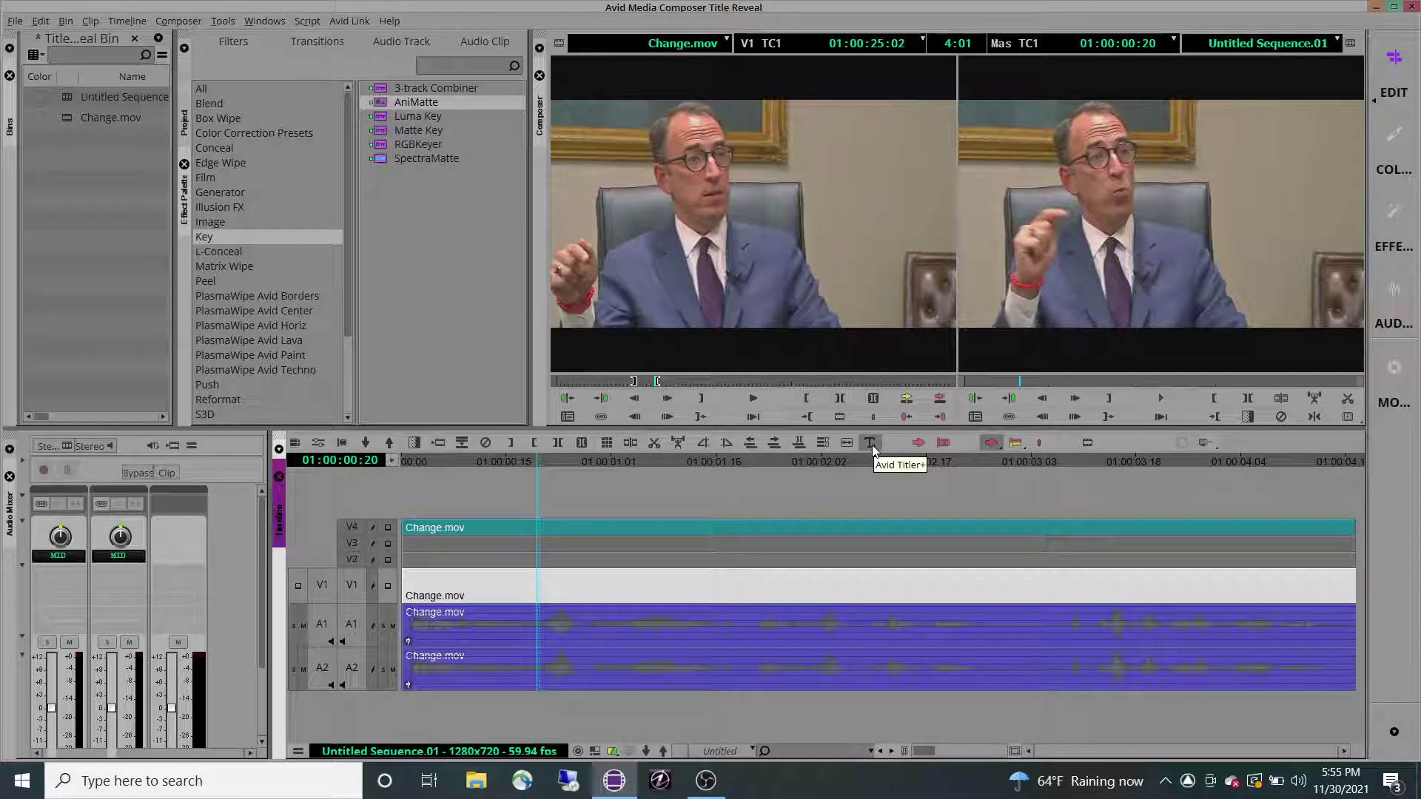
# Create a small 'Lawyer Guy' Titler+ title right of the speaker and keyframe it.
pyautogui.click(872, 445)
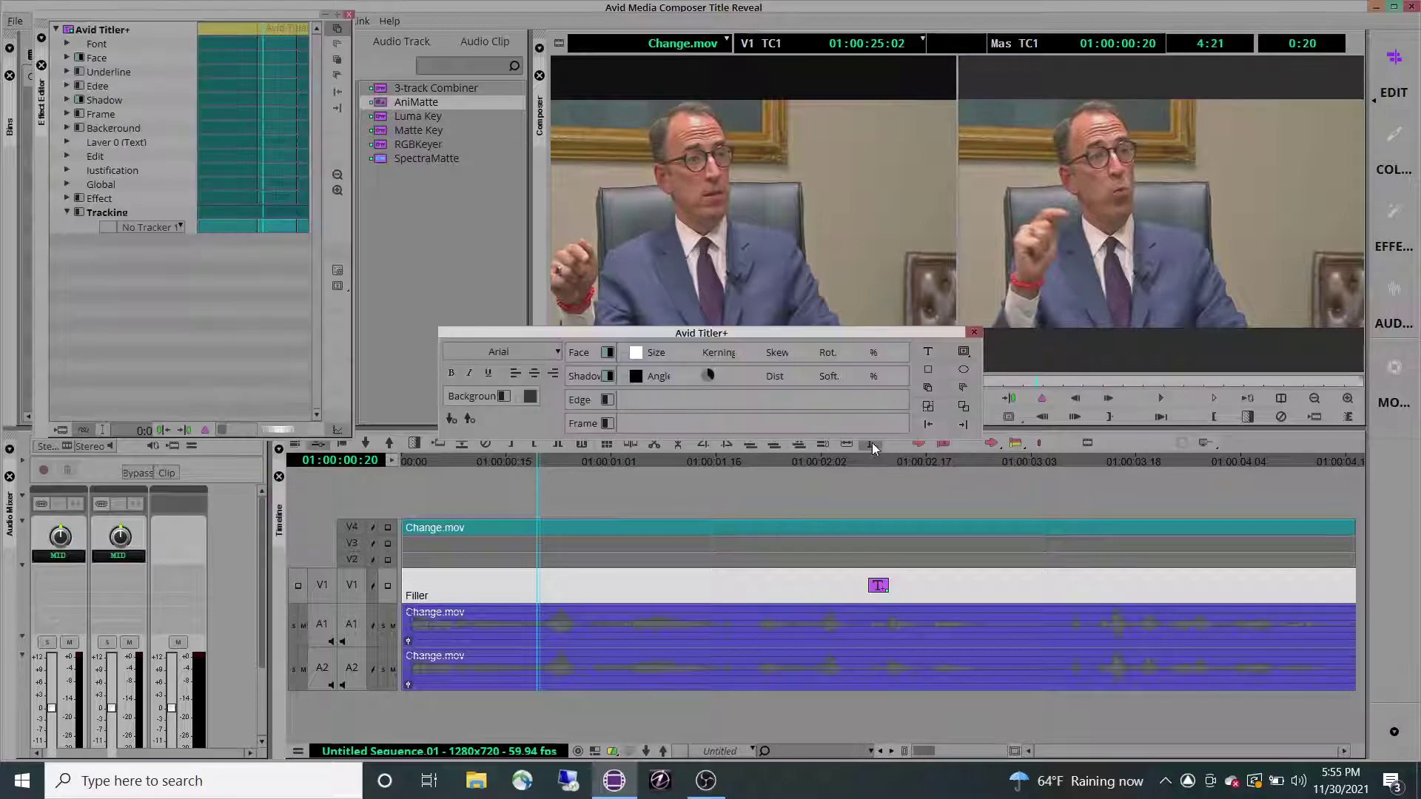
pyautogui.click(929, 353)
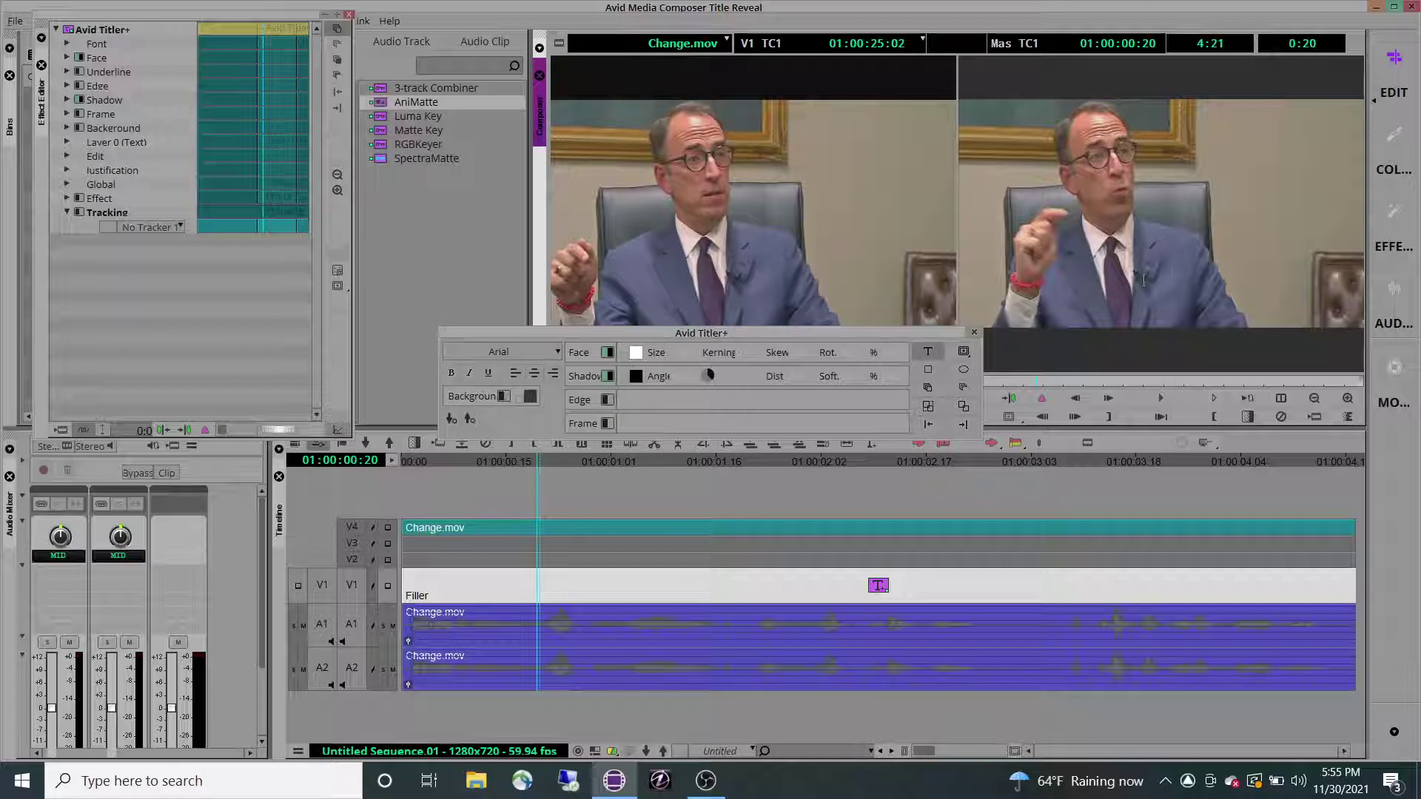
pyautogui.click(1177, 268)
pyautogui.write('L')
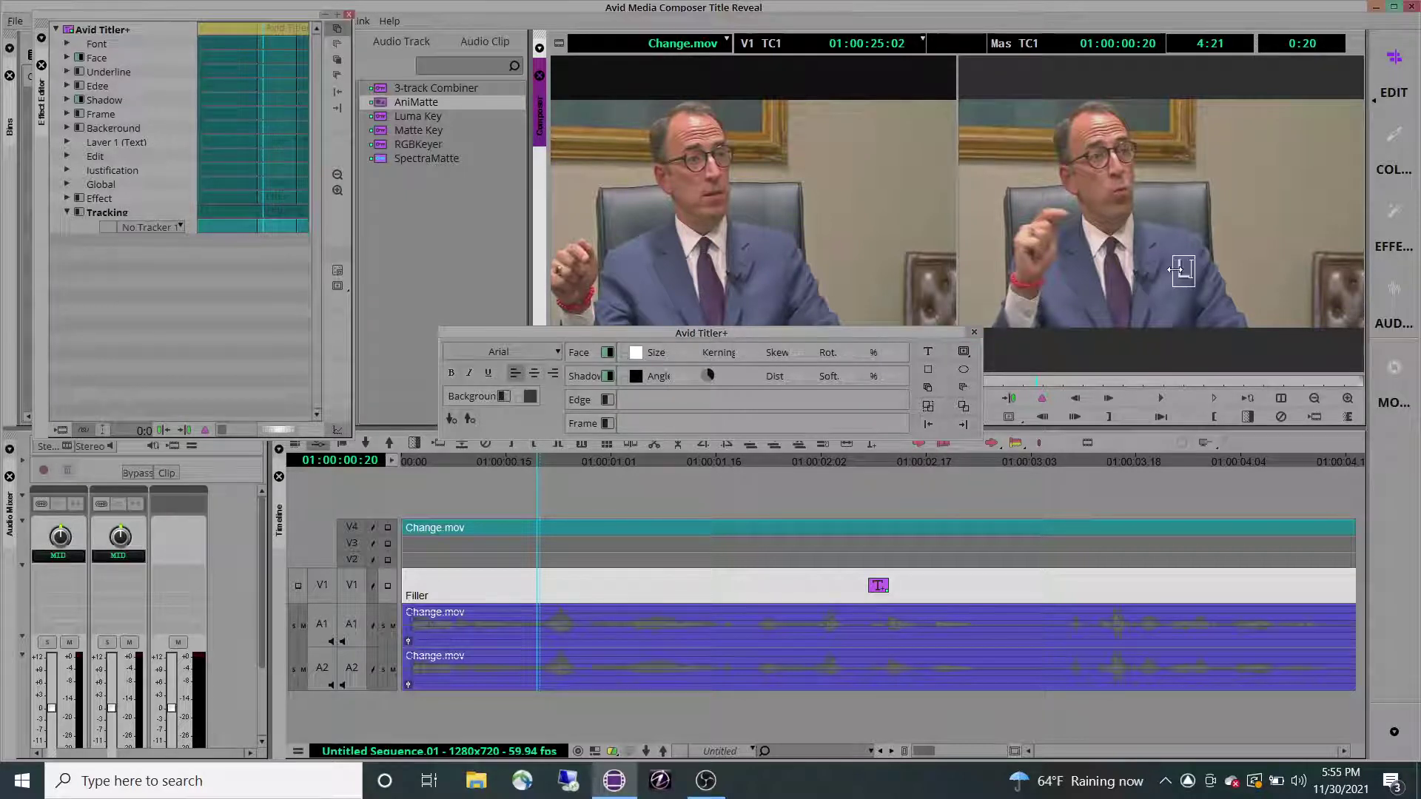
pyautogui.write('awy')
pyautogui.write('er Guy')
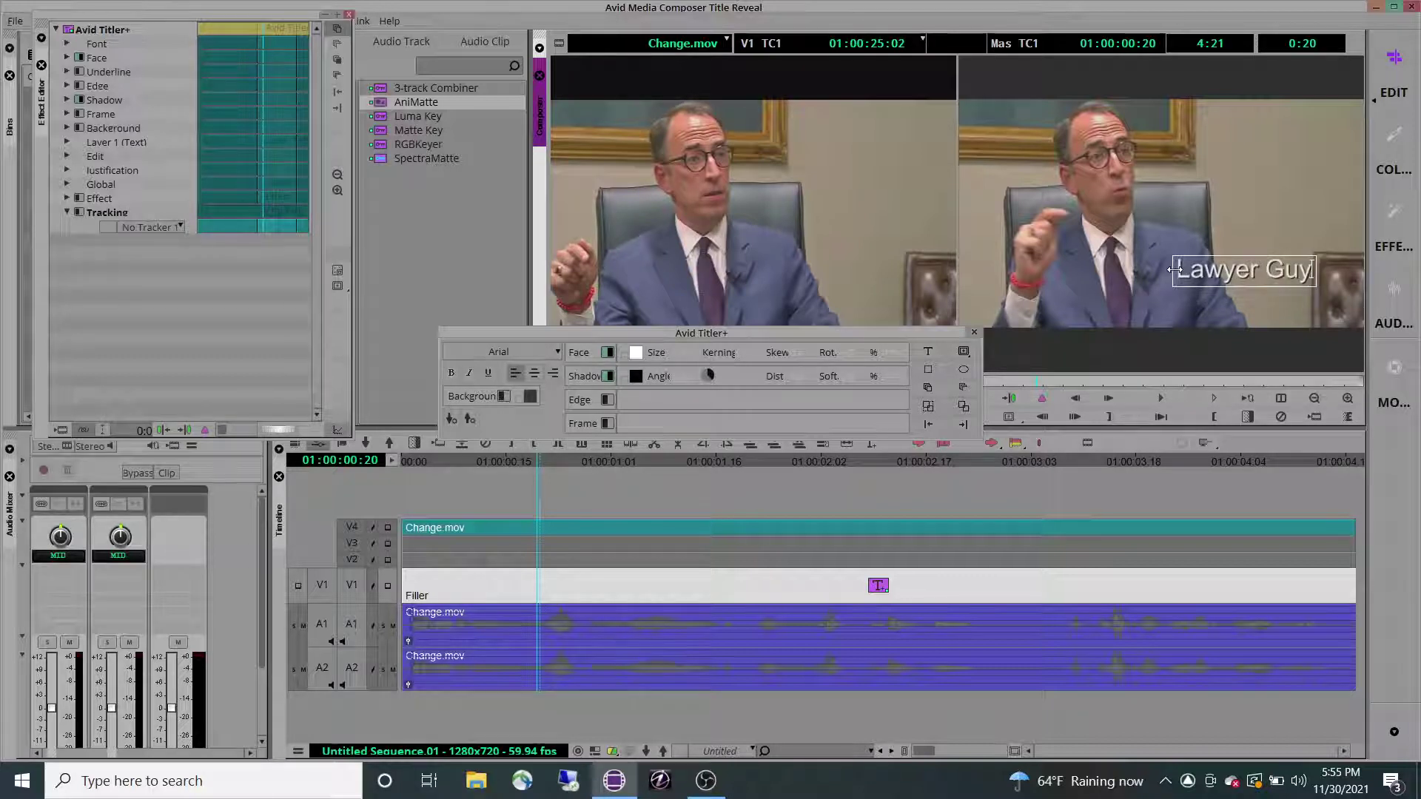
pyautogui.click(1300, 257)
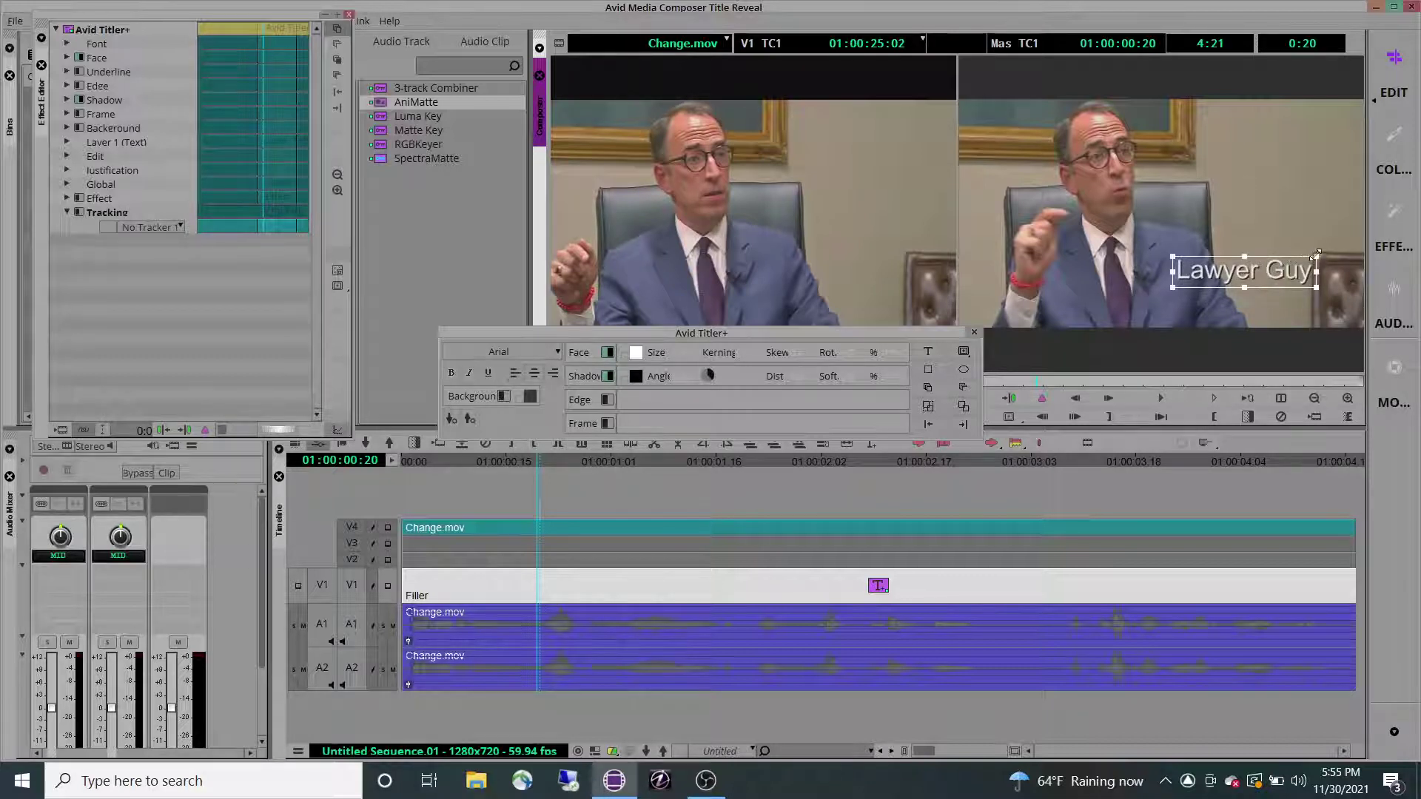
pyautogui.moveTo(1300, 258)
pyautogui.mouseDown()
pyautogui.moveTo(1286, 260)
pyautogui.moveTo(1325, 257)
pyautogui.mouseUp()
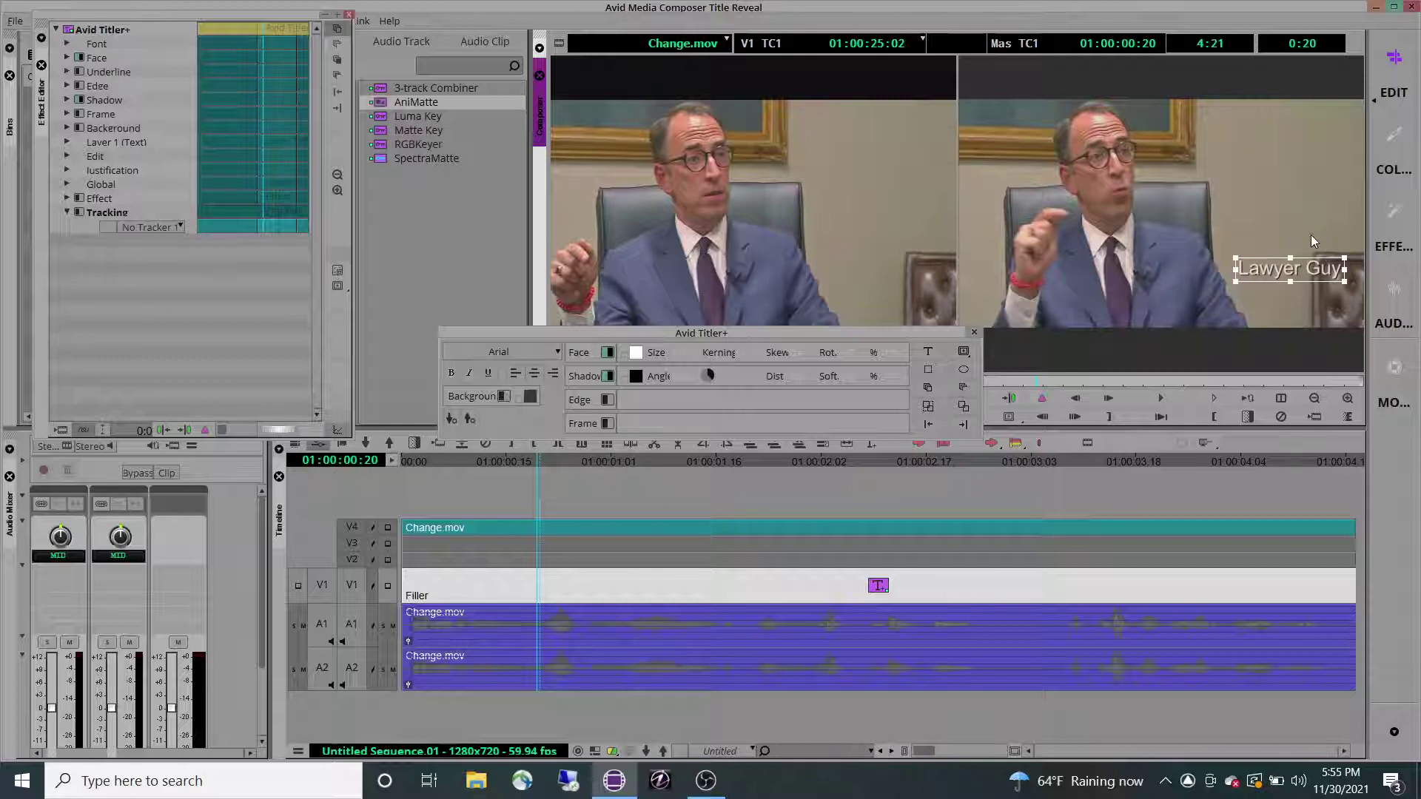
pyautogui.click(1043, 401)
pyautogui.moveTo(540, 467); pyautogui.dragTo(584, 468)
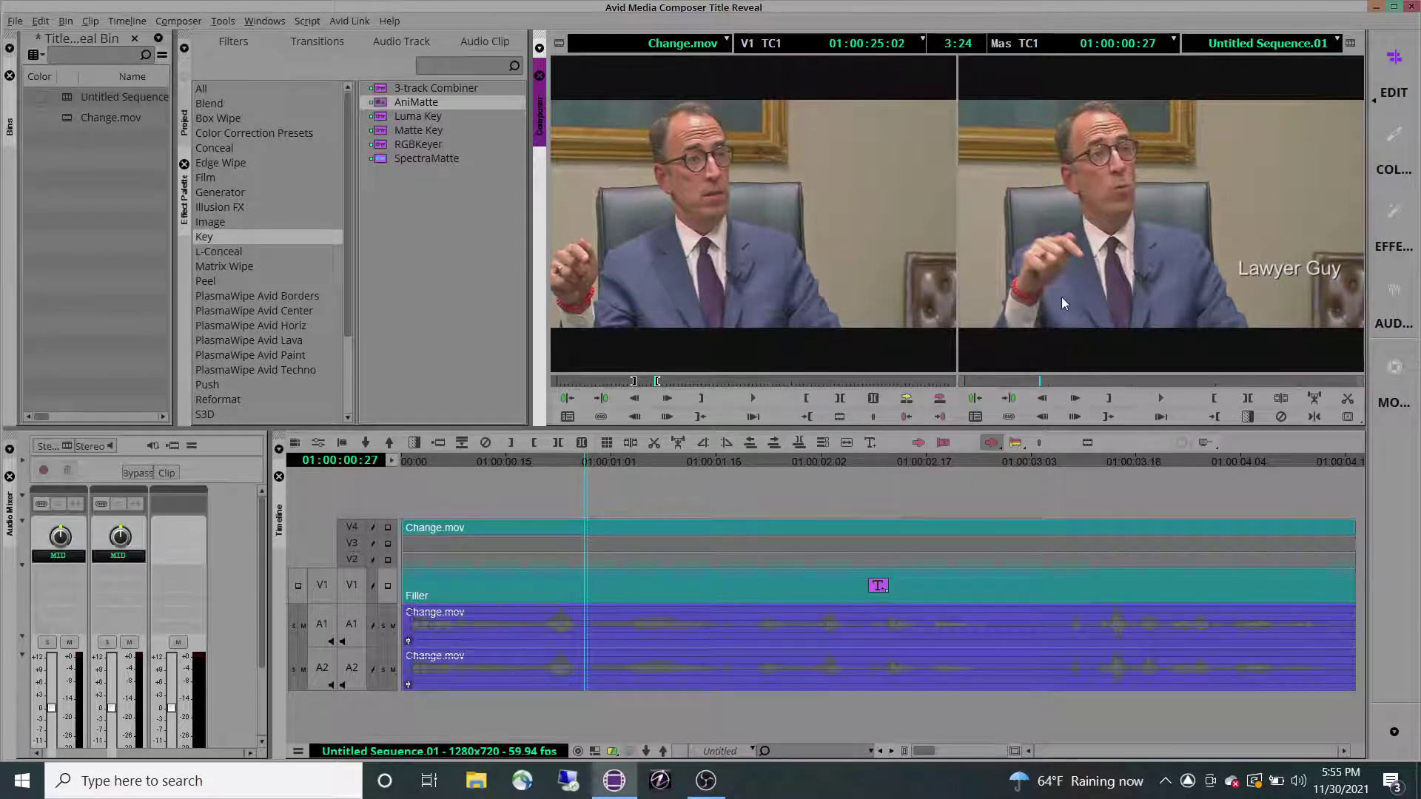
# Keyframe the title's right-side end position, then place it over the speaker's chest at 00:17.
pyautogui.hotkey('ctrl', 'e')
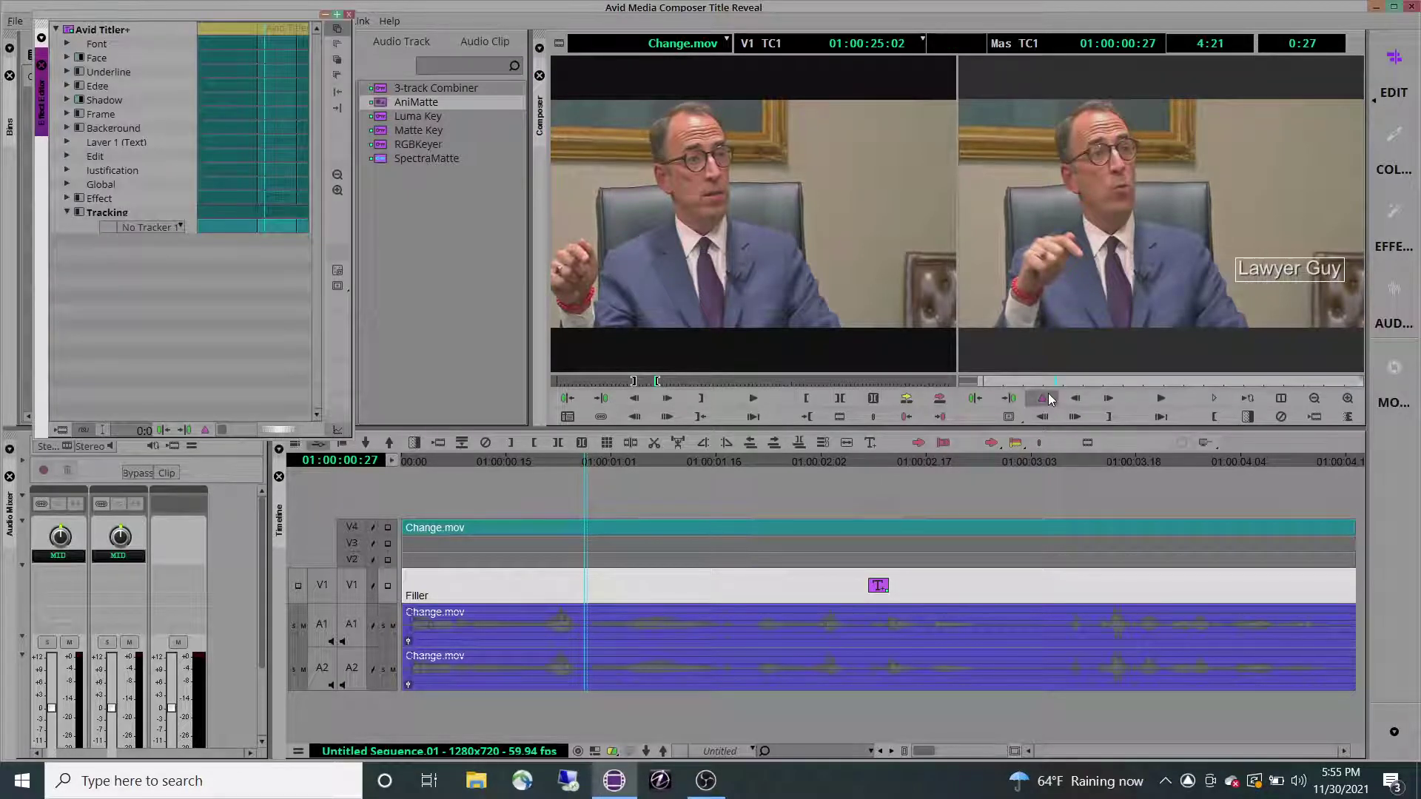
pyautogui.click(1334, 259)
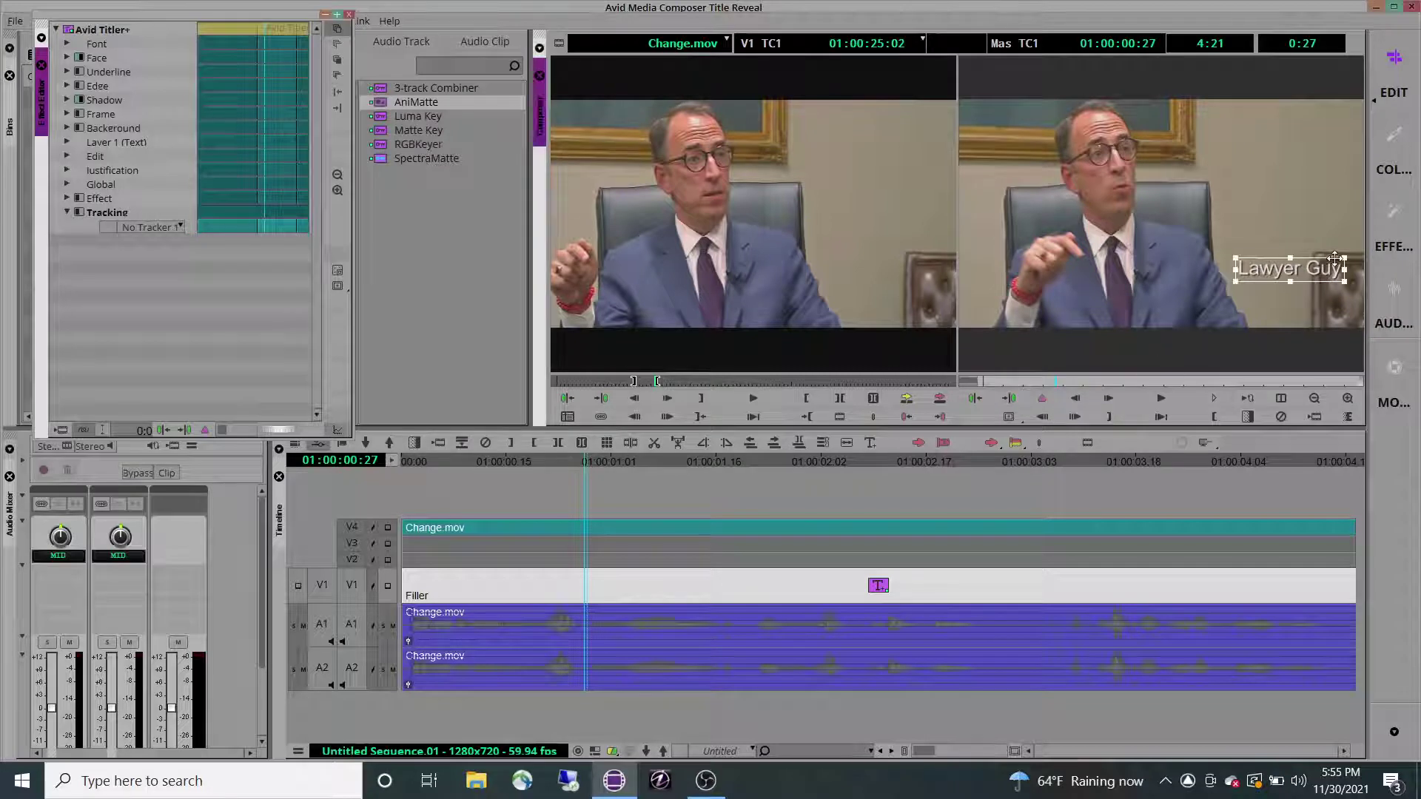
pyautogui.click(1040, 401)
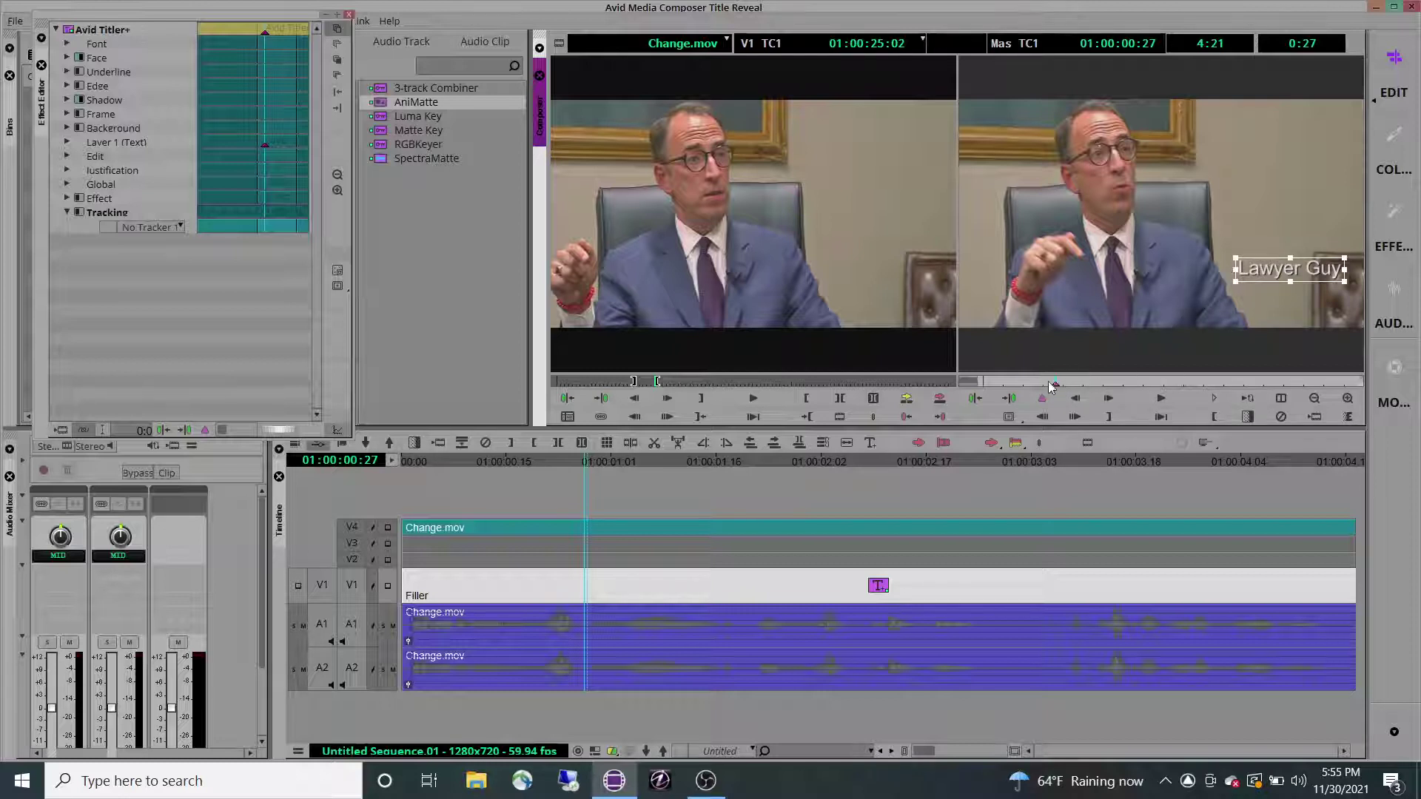
pyautogui.moveTo(1051, 385); pyautogui.dragTo(1032, 392)
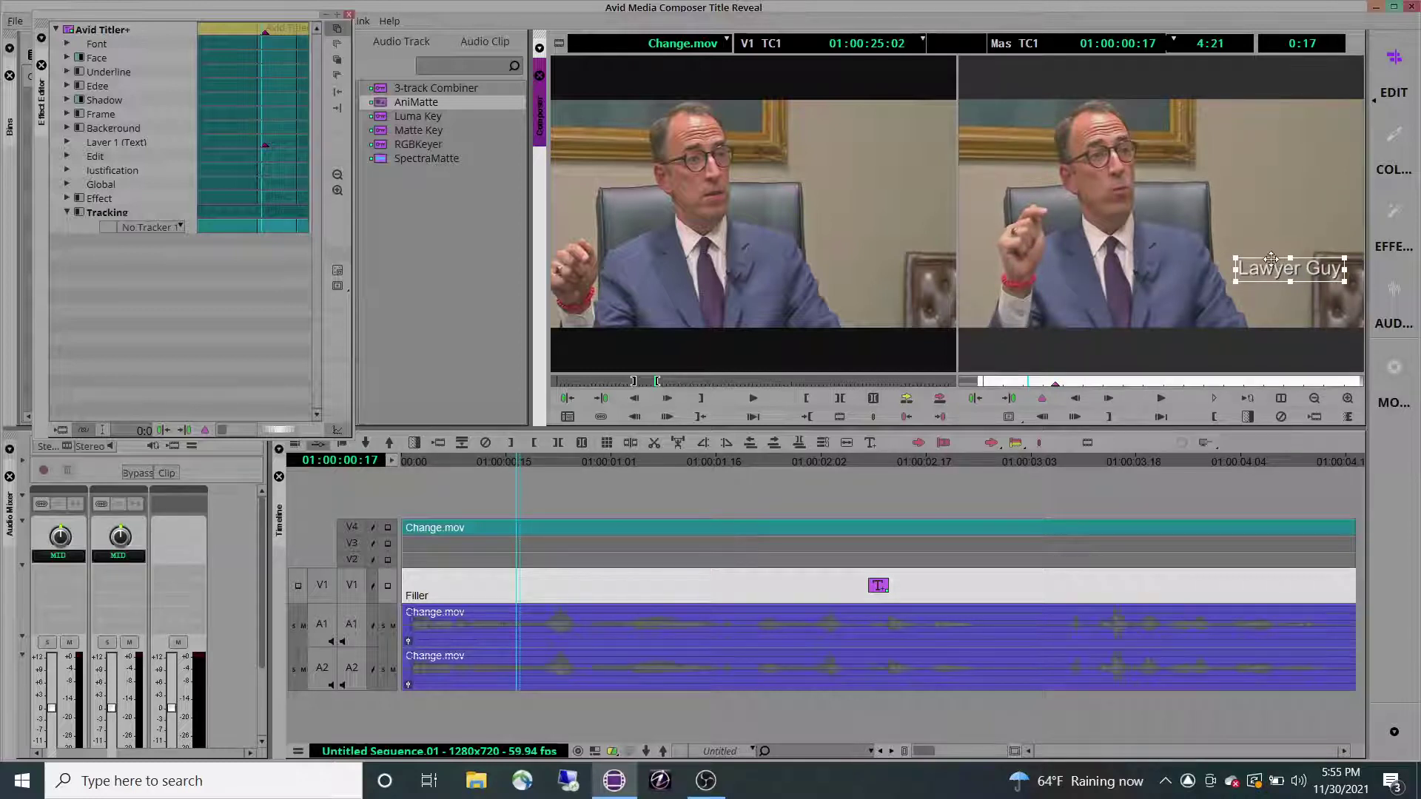
pyautogui.moveTo(1270, 258); pyautogui.dragTo(1090, 256)
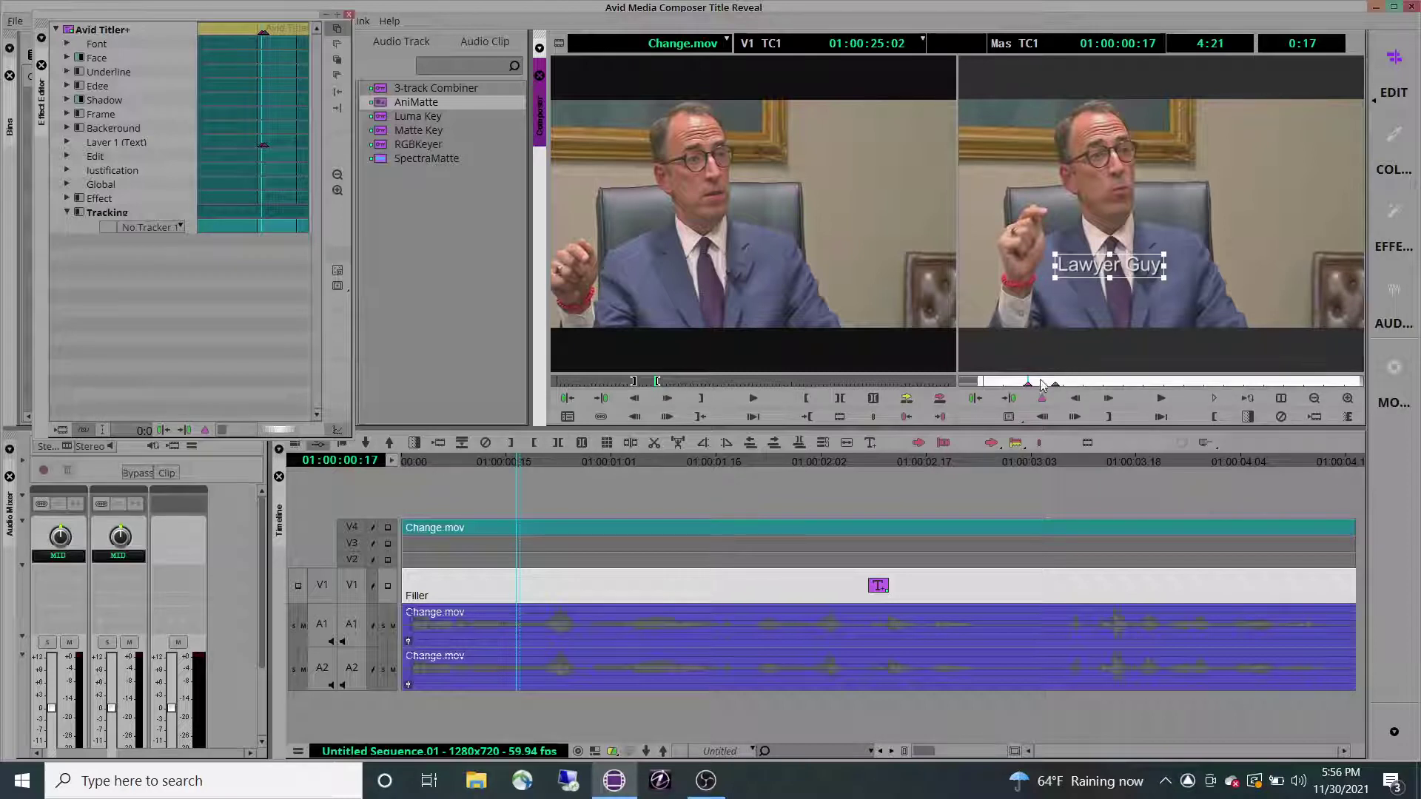
# Scrub from the sequence start to preview the title sliding out to the right.
pyautogui.click(976, 384)
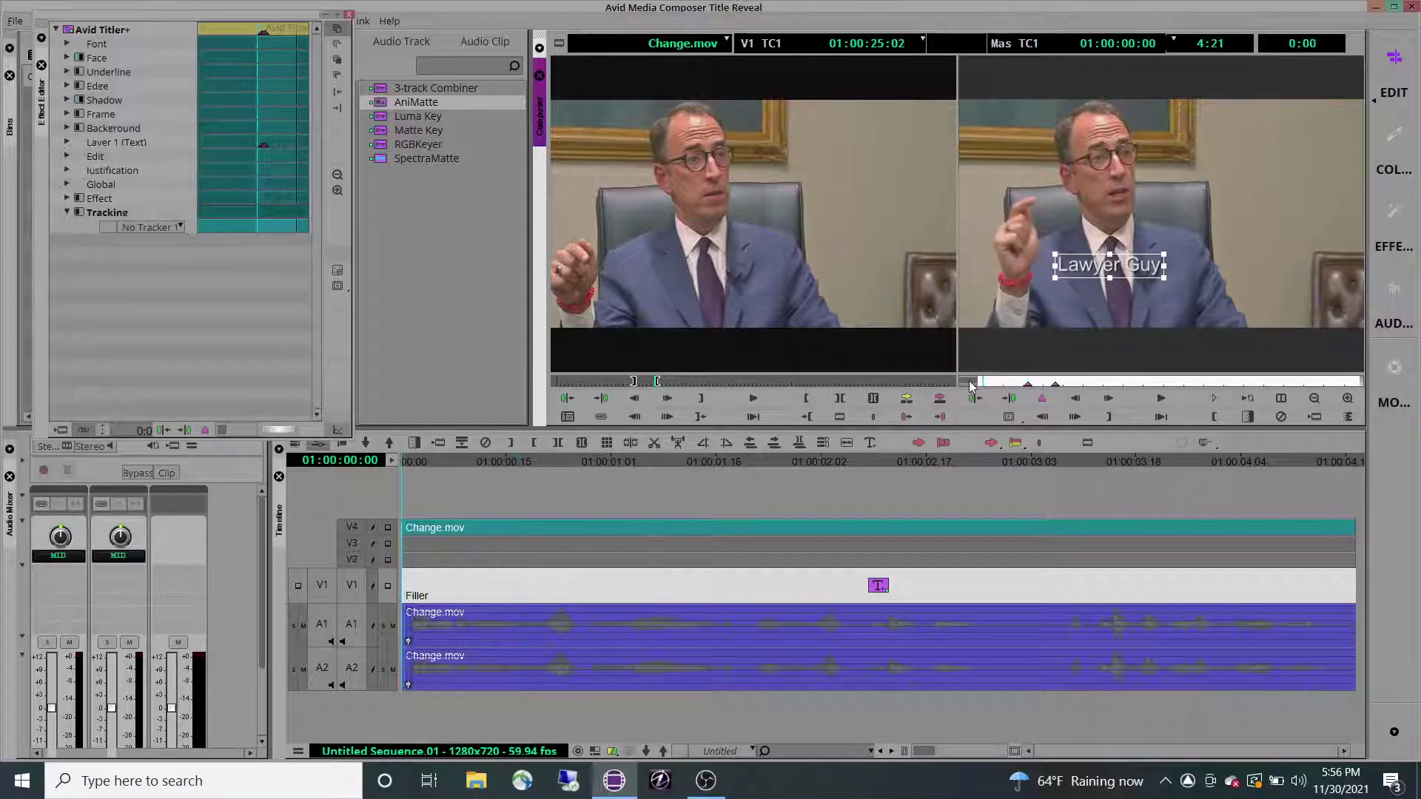
pyautogui.moveTo(978, 385); pyautogui.dragTo(1016, 382)
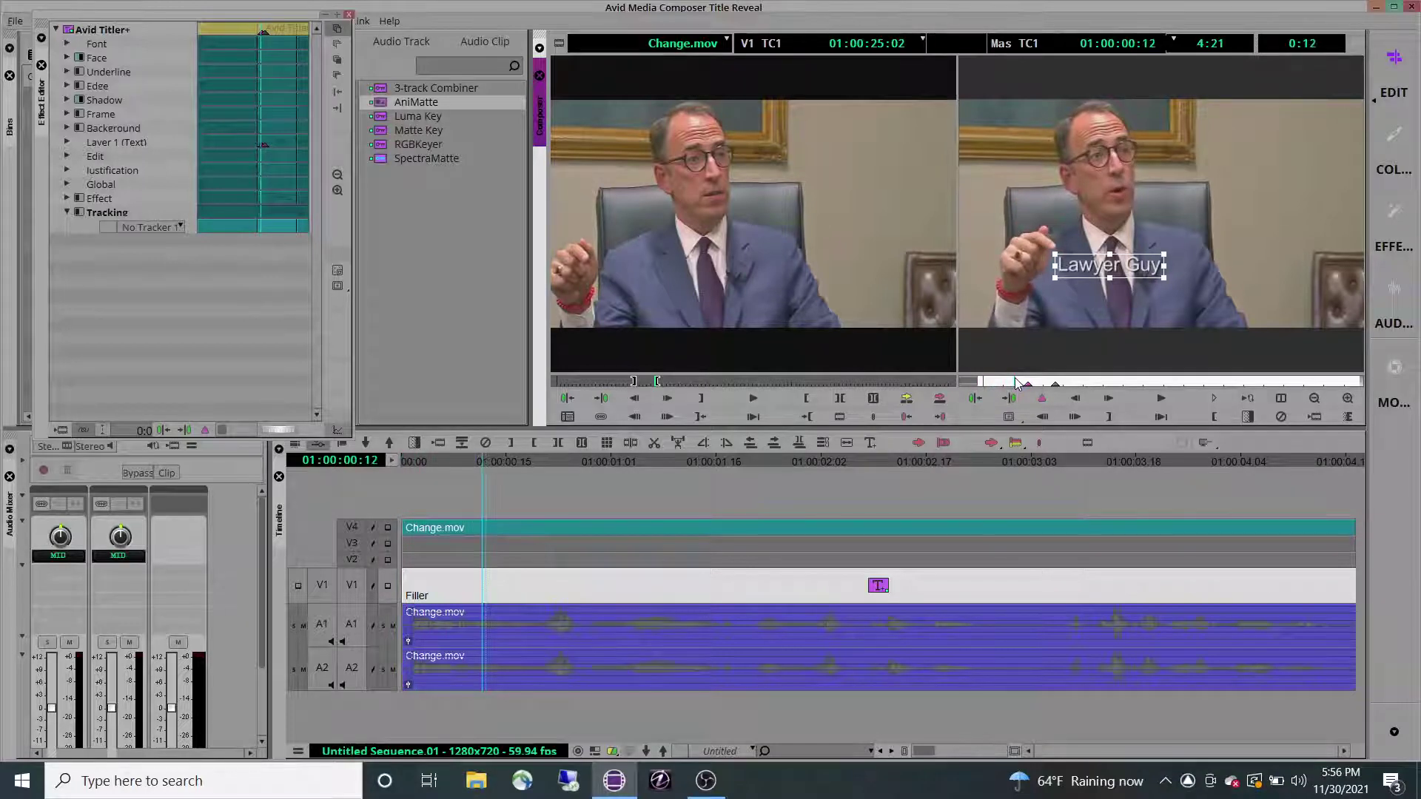
pyautogui.moveTo(1014, 380); pyautogui.dragTo(1074, 380)
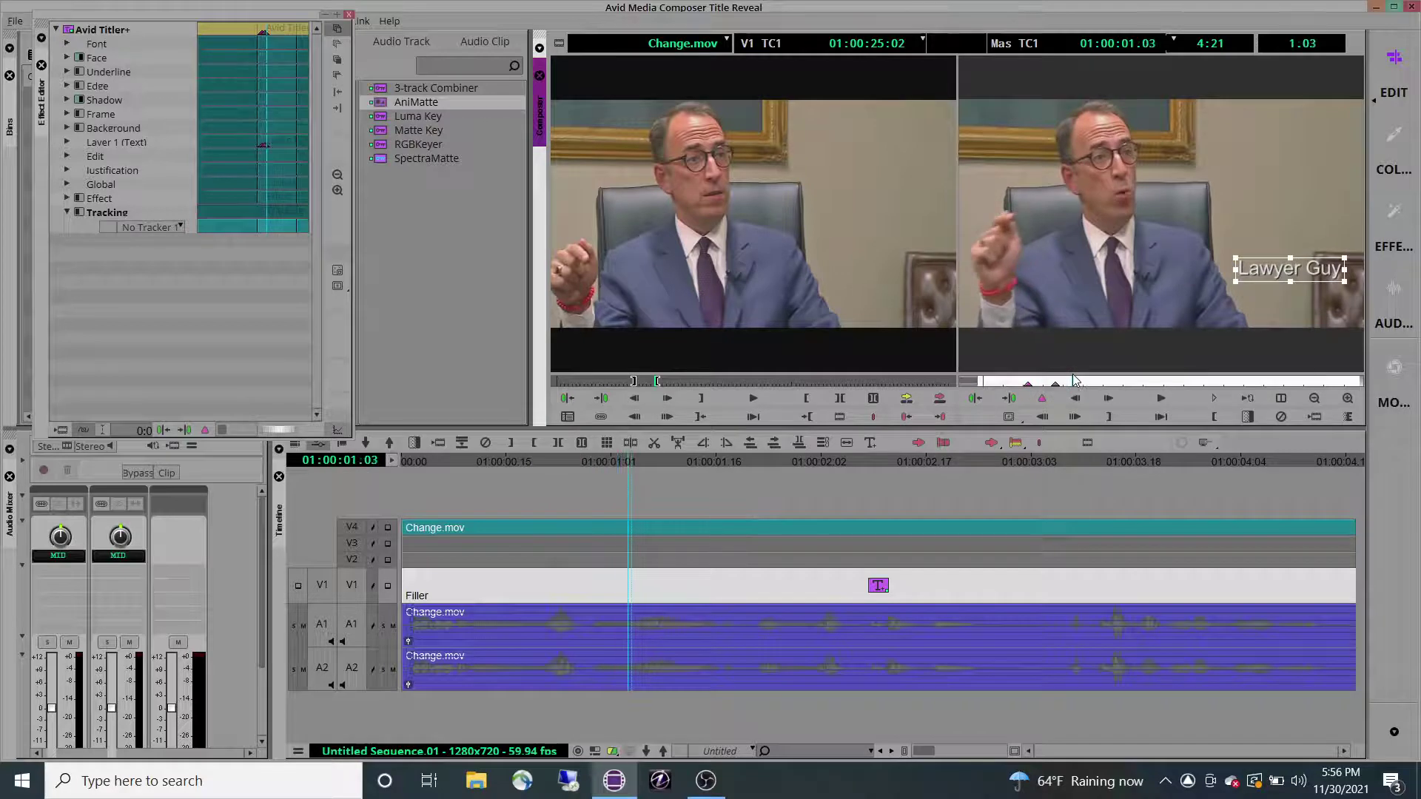
pyautogui.moveTo(1074, 380); pyautogui.dragTo(998, 383)
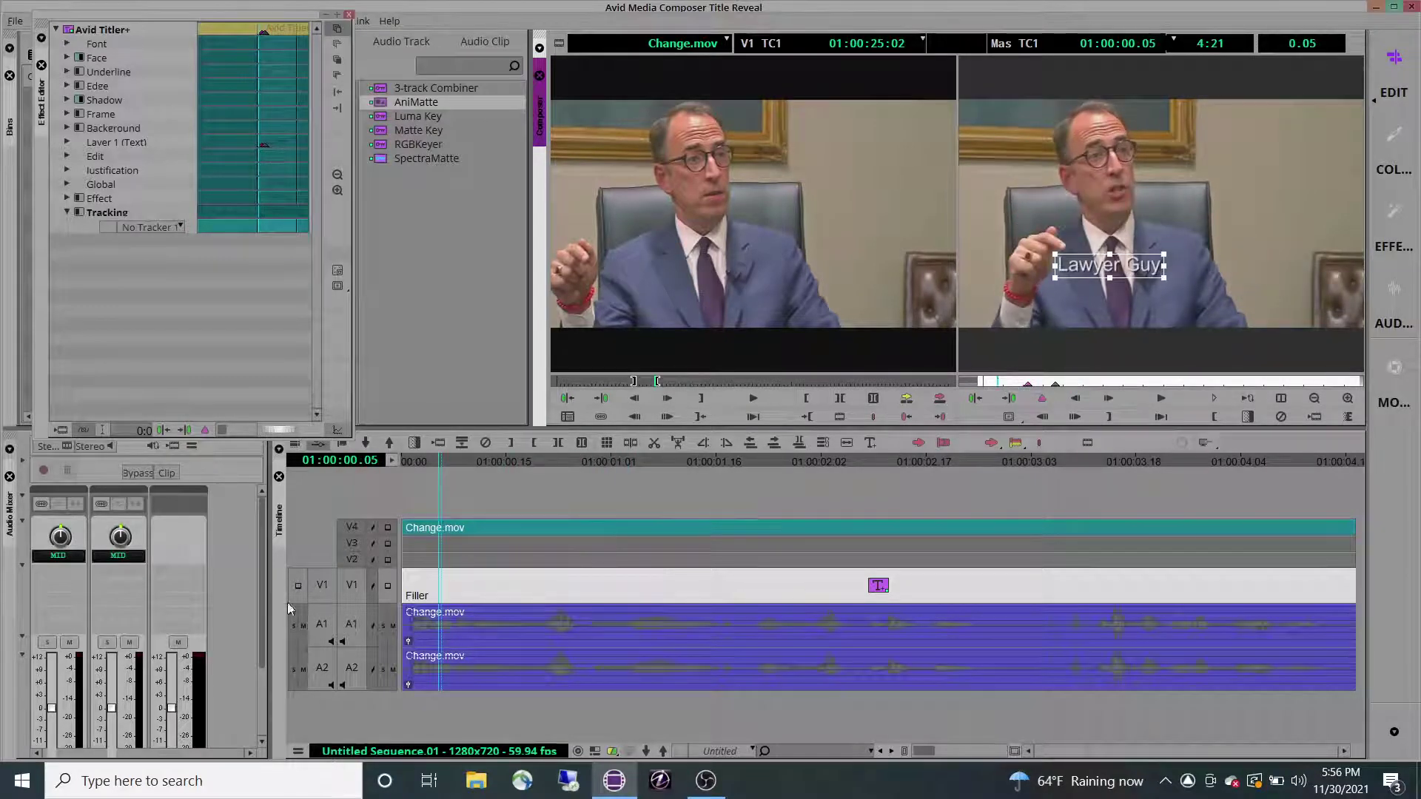
# Exit the title editor and drop AniMatte from the Key category onto the V4 Change.mov copy.
pyautogui.click(387, 528)
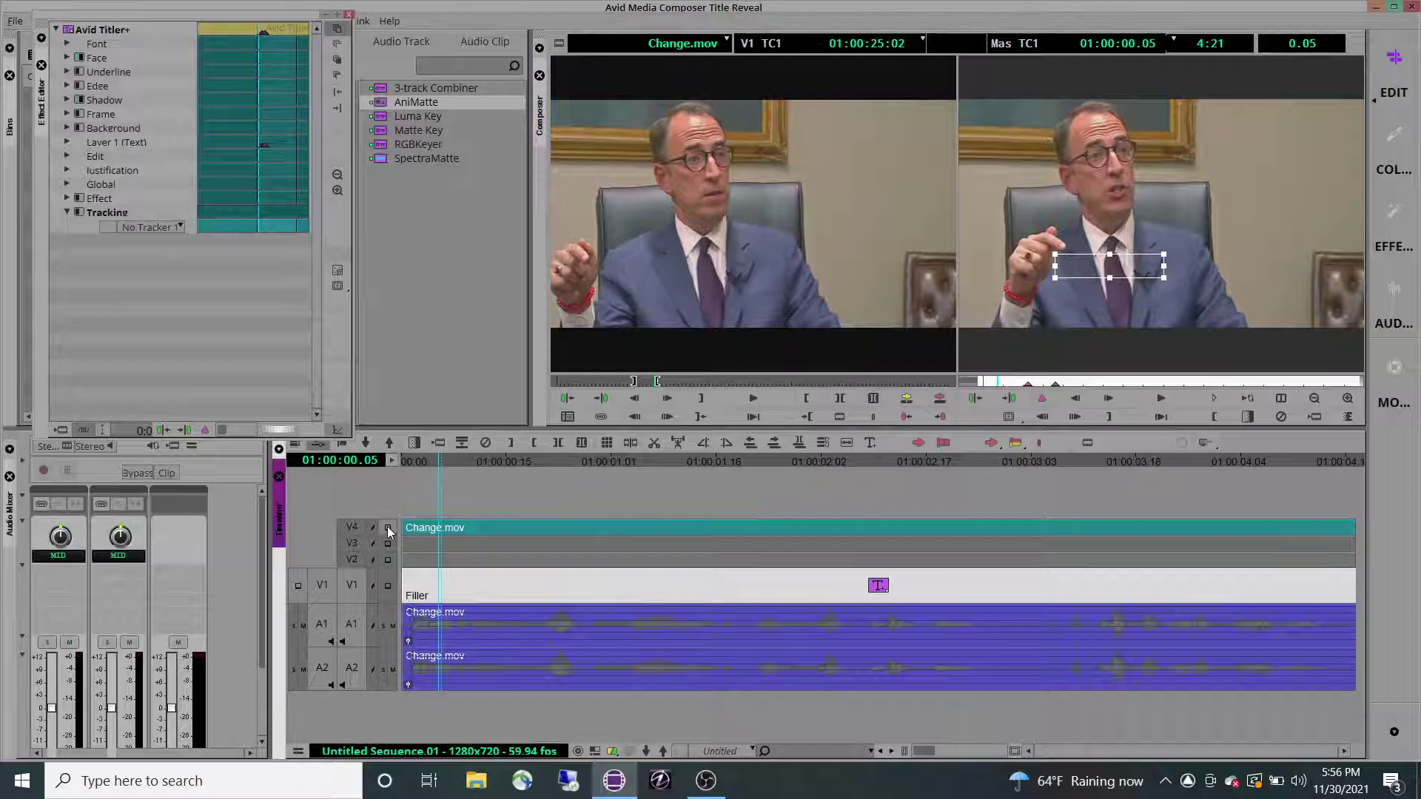
pyautogui.click(1287, 249)
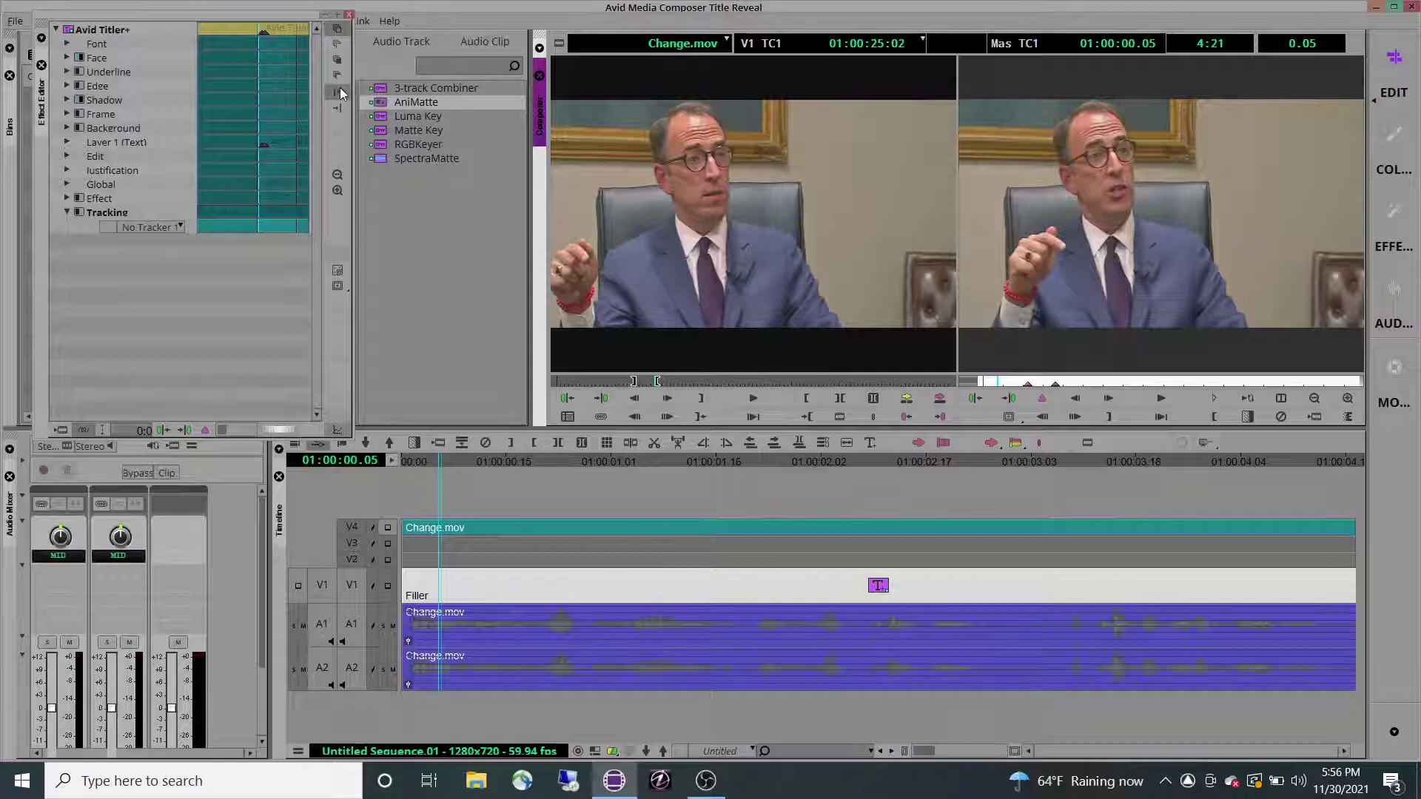
pyautogui.moveTo(379, 102); pyautogui.dragTo(675, 529)
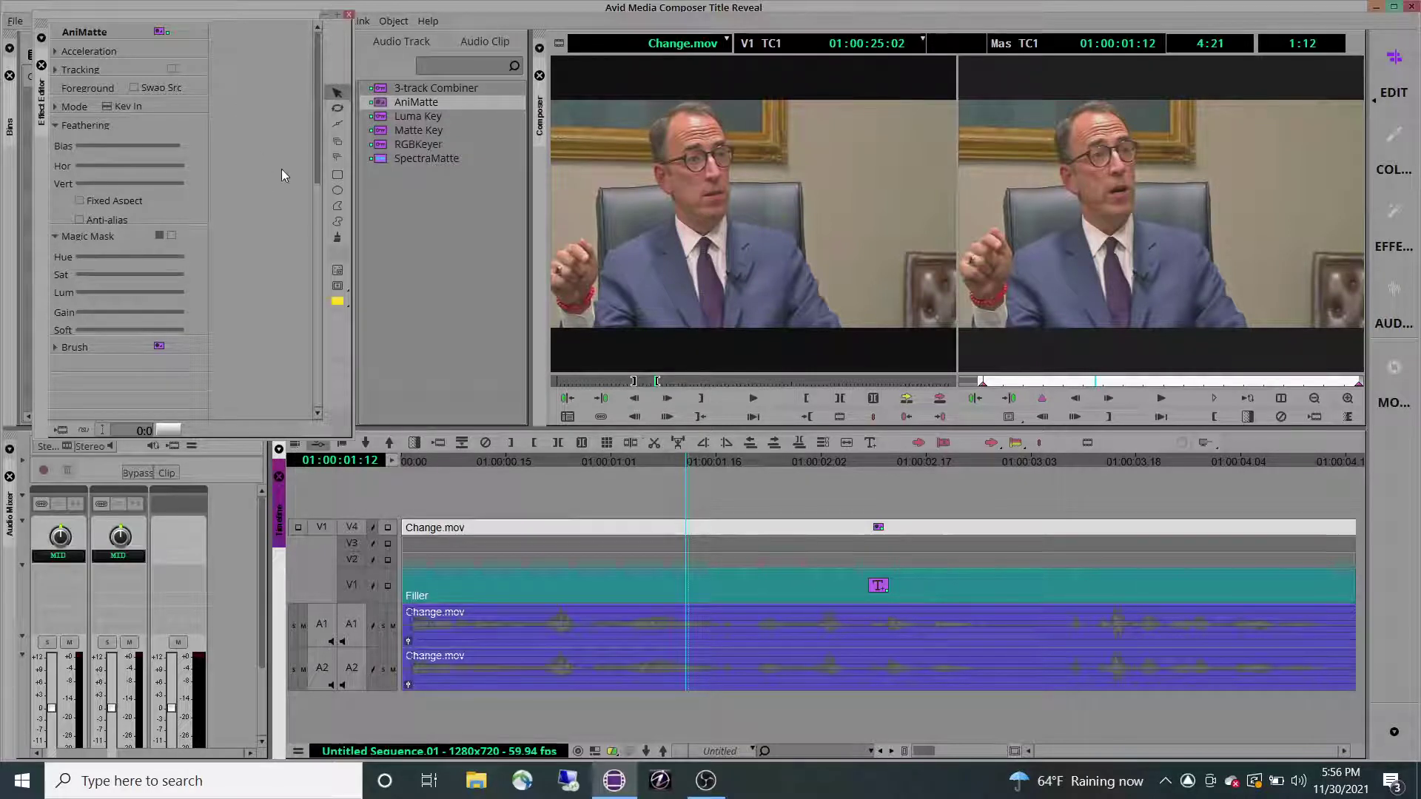
# Draw a closed polygon mask outlining the speaker in the record monitor.
pyautogui.click(334, 208)
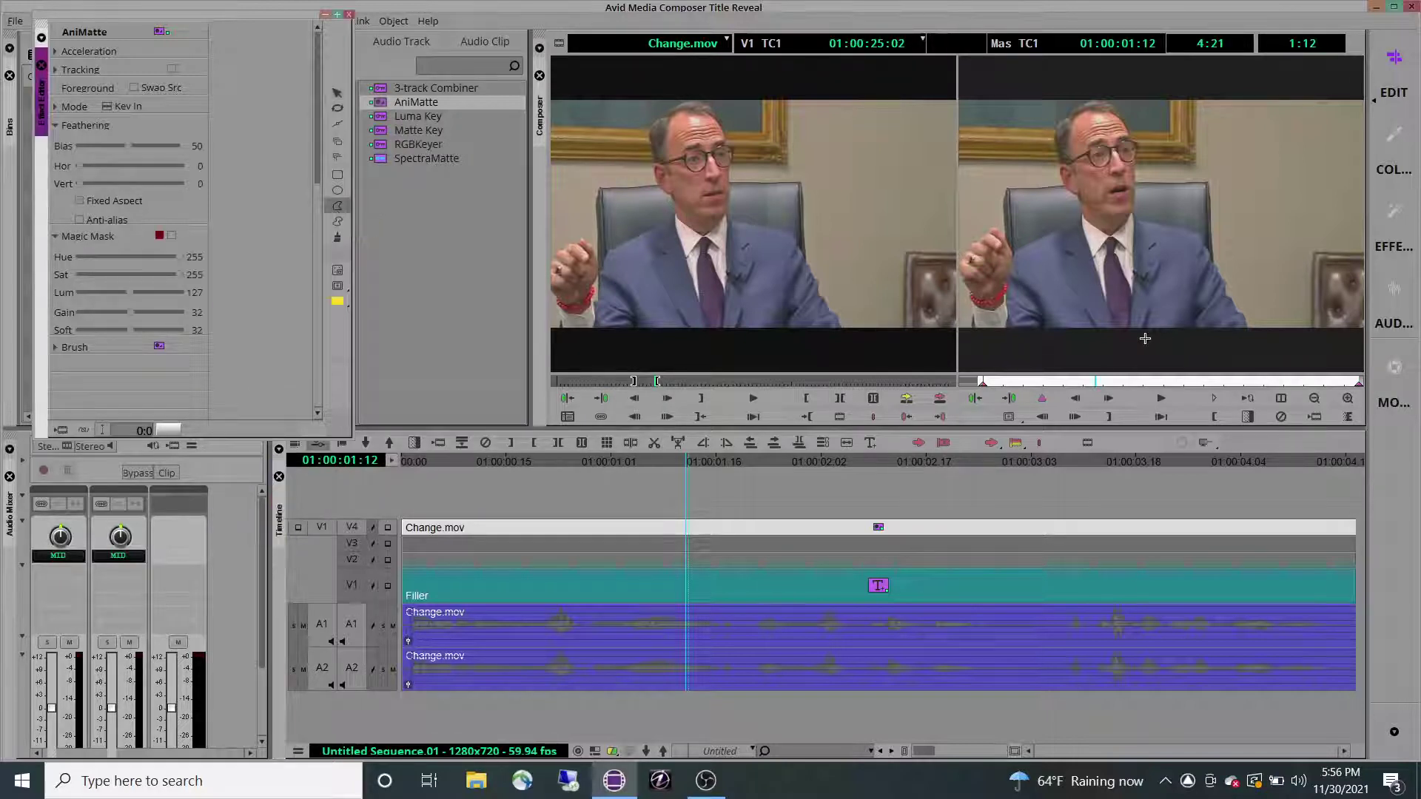
pyautogui.click(1244, 318)
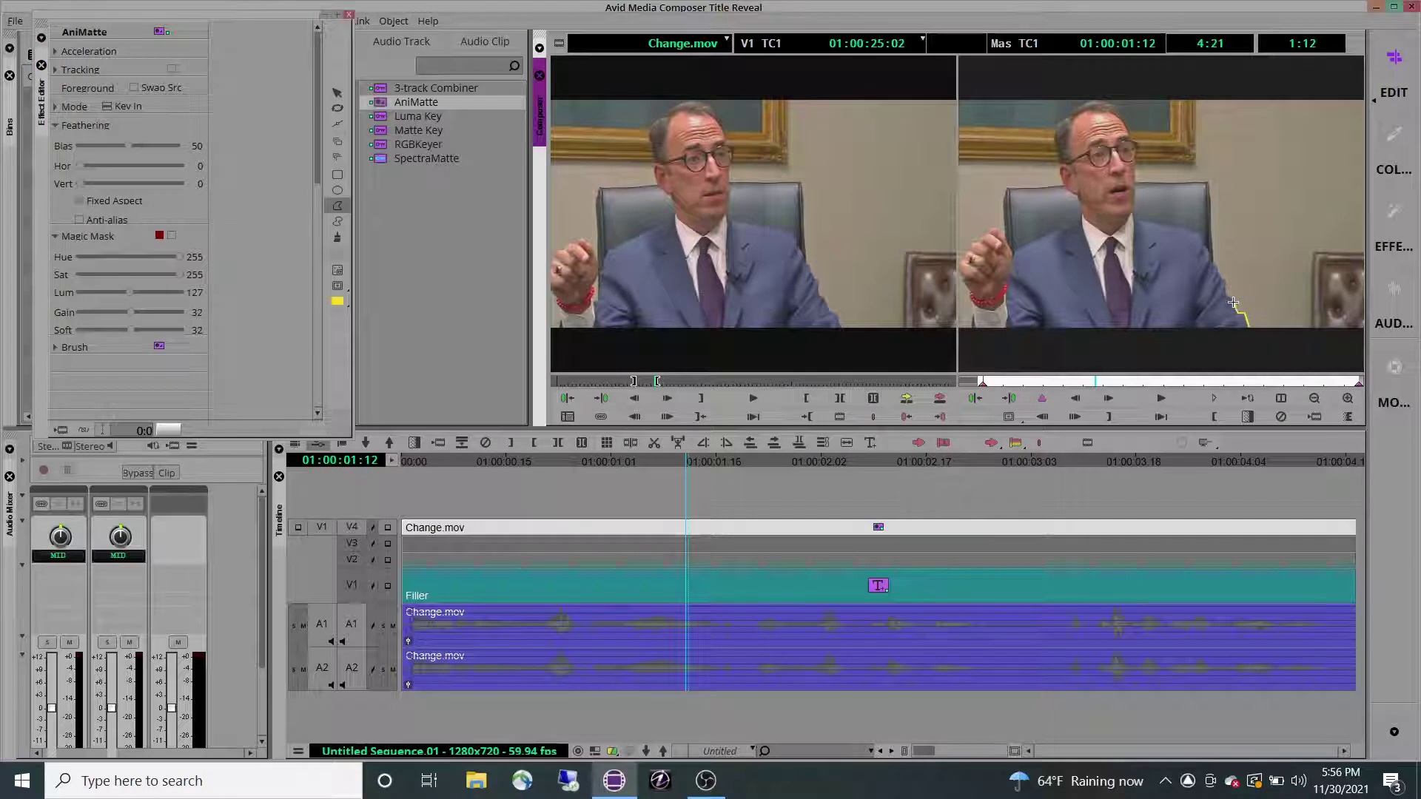
pyautogui.click(1228, 297)
pyautogui.click(1216, 265)
pyautogui.click(1208, 178)
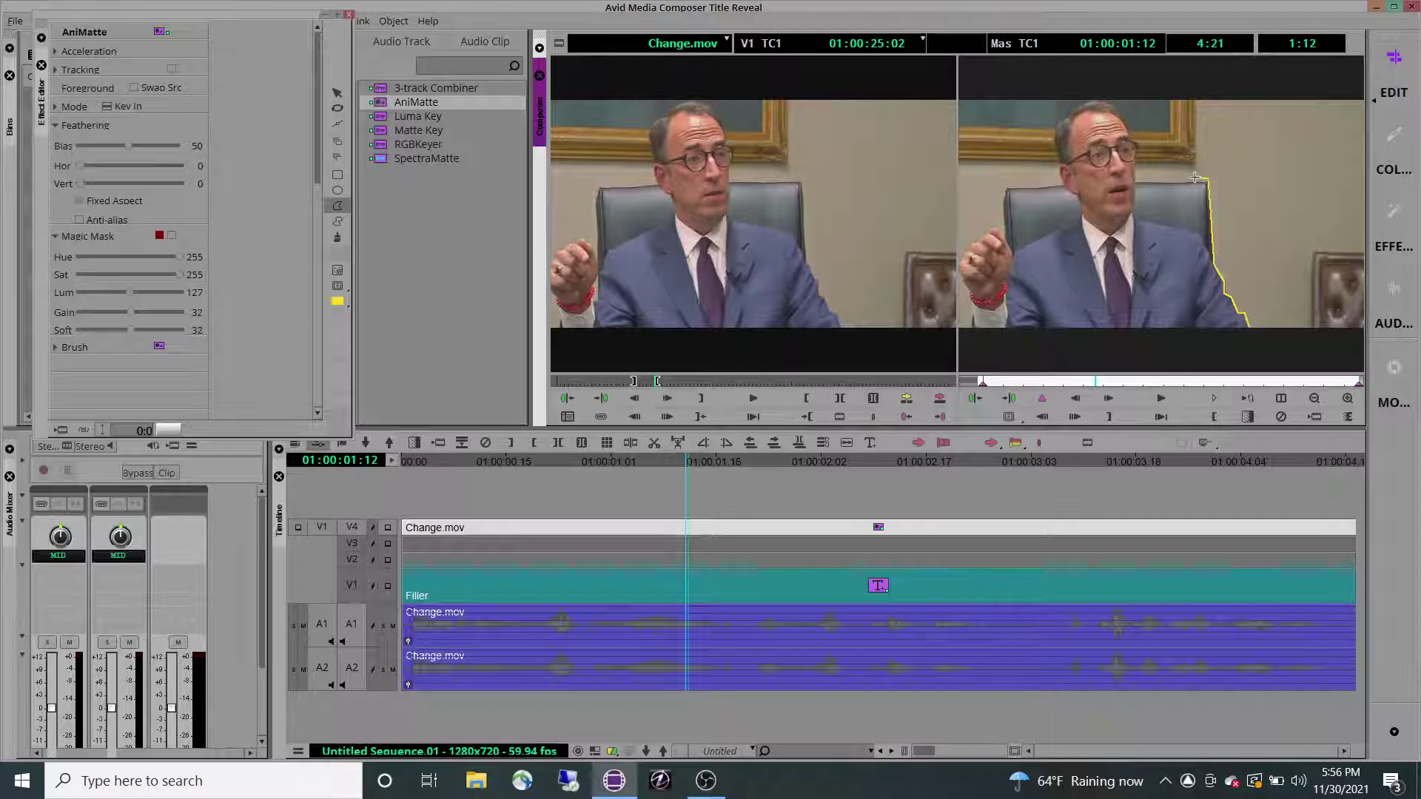
pyautogui.click(1155, 95)
pyautogui.click(959, 94)
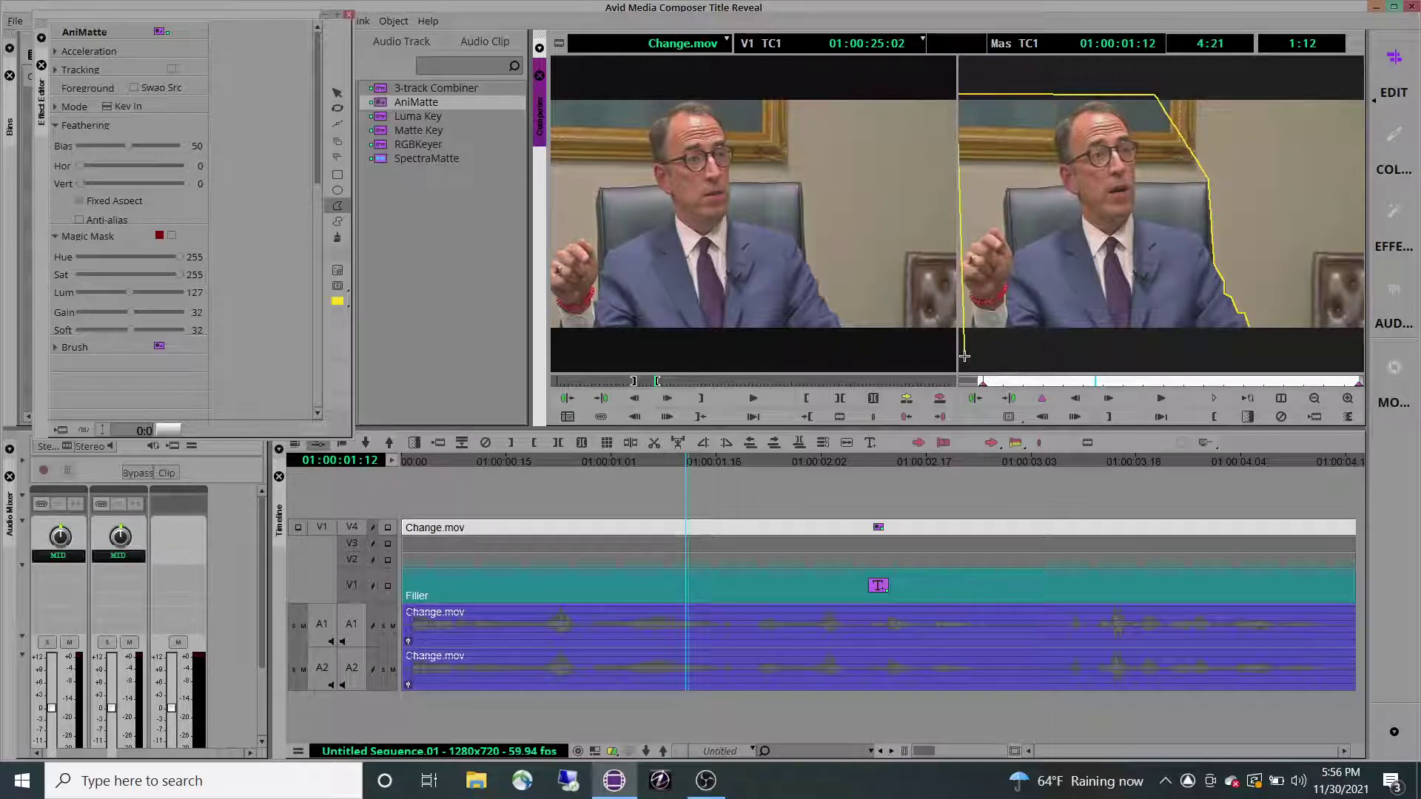
pyautogui.click(960, 359)
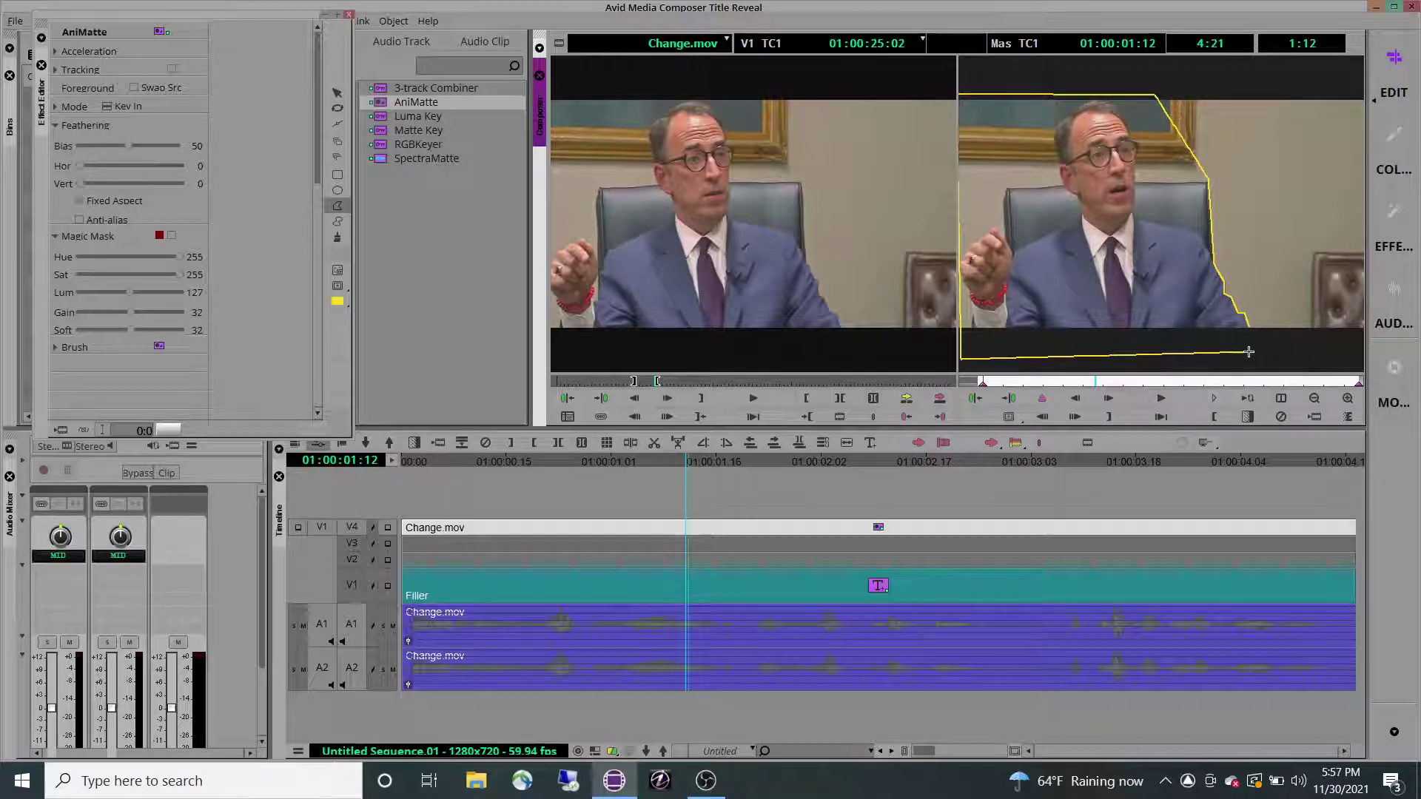
pyautogui.doubleClick(1249, 352)
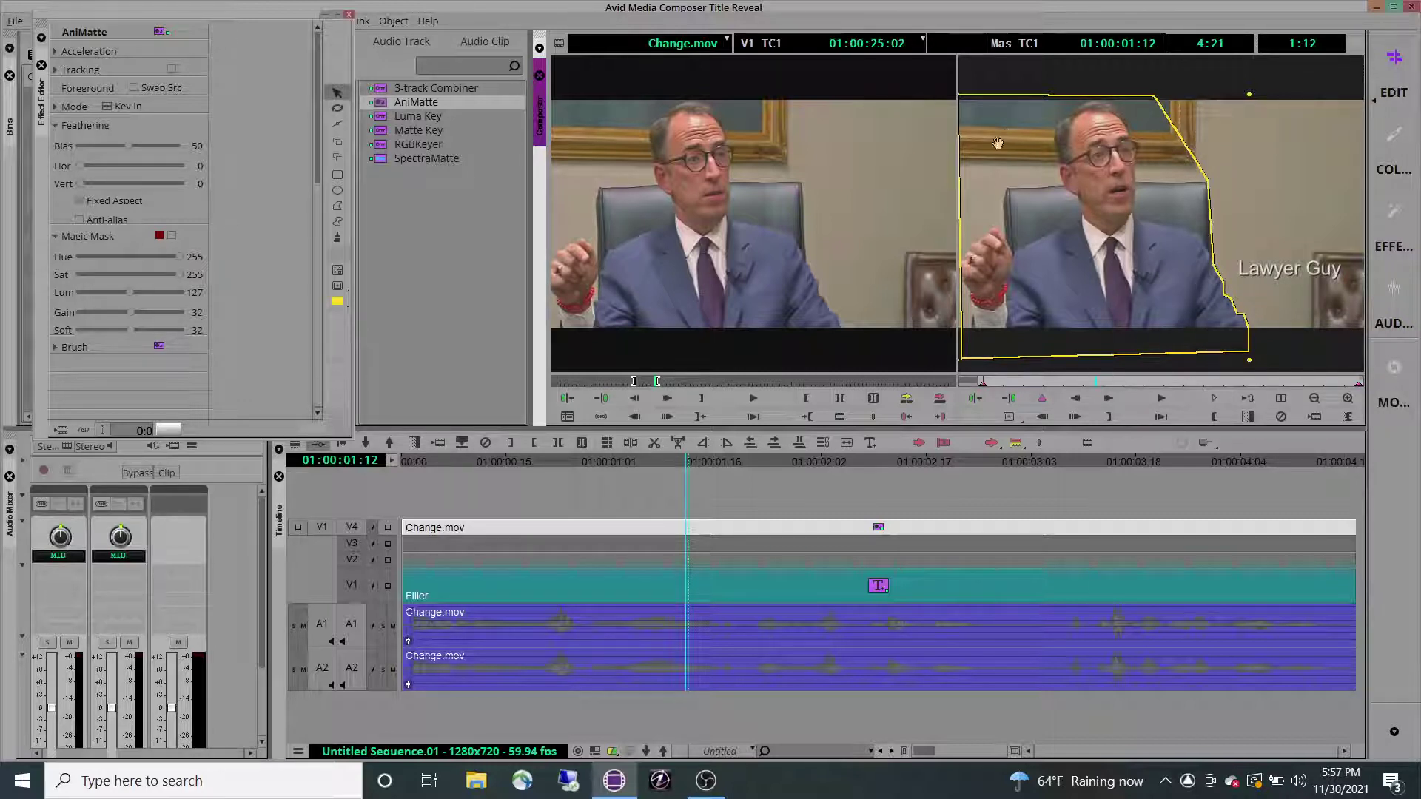
# Keep the AniMatte mode on Key In and add a point to the mask's upper edge.
pyautogui.click(109, 108)
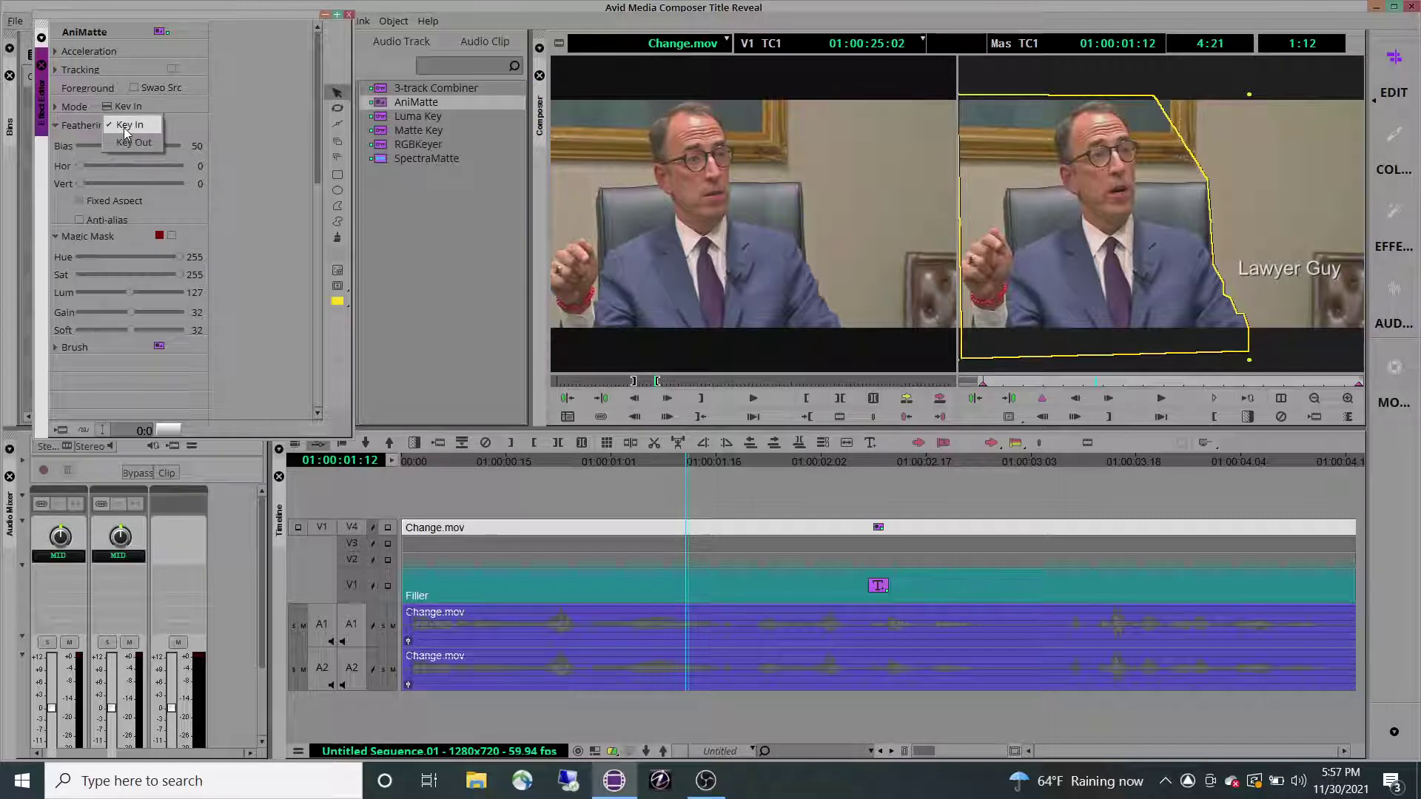
pyautogui.click(189, 124)
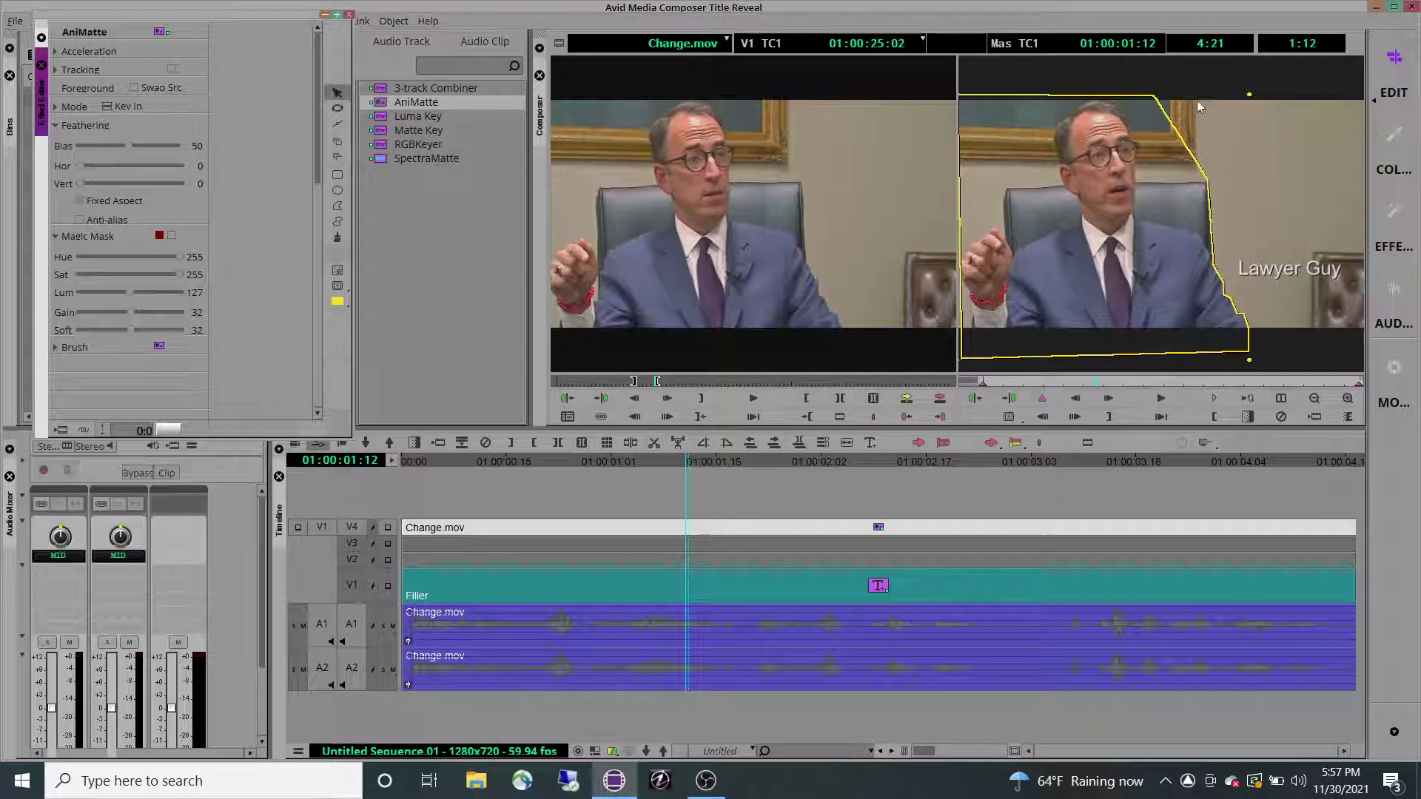
pyautogui.click(1245, 90)
pyautogui.moveTo(676, 462); pyautogui.dragTo(352, 472)
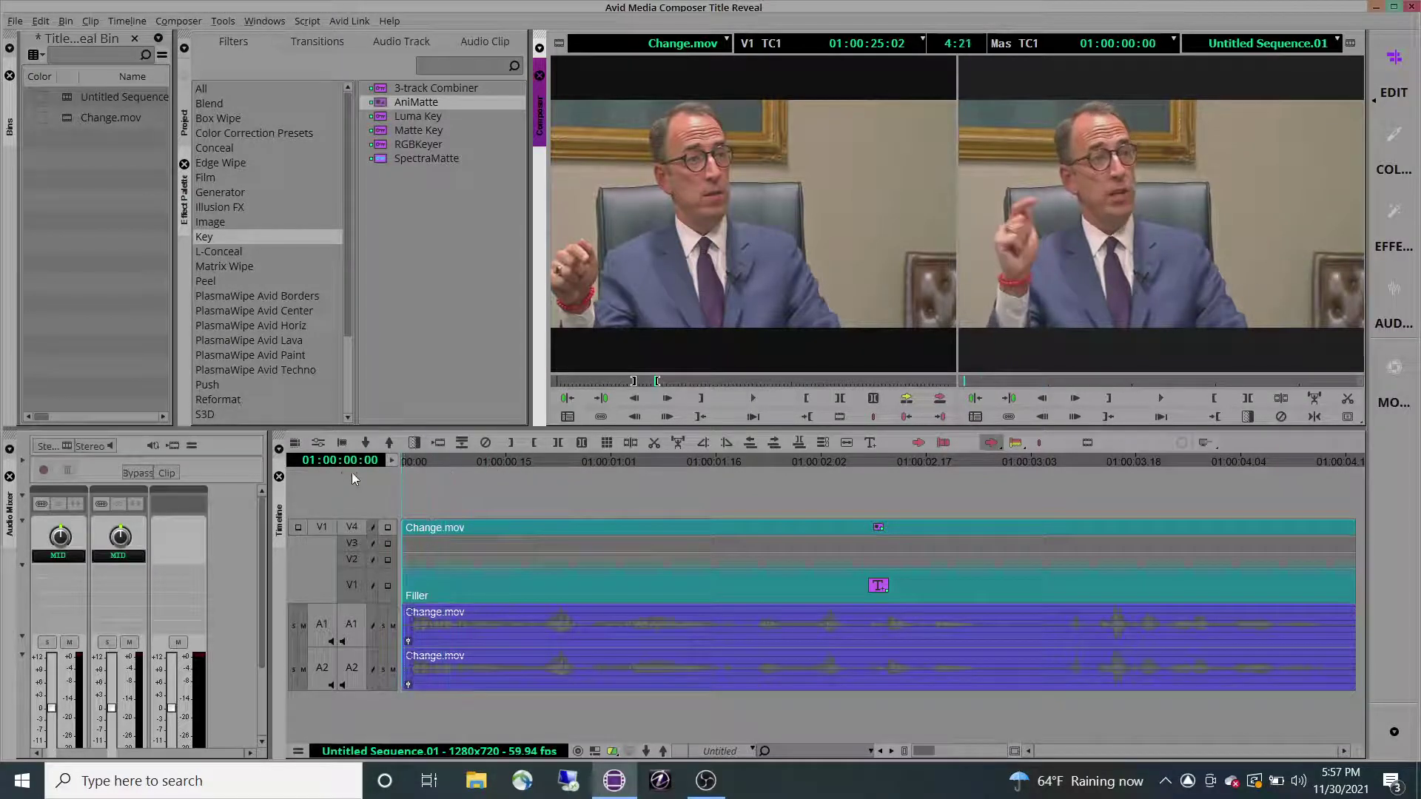
pyautogui.press('space')
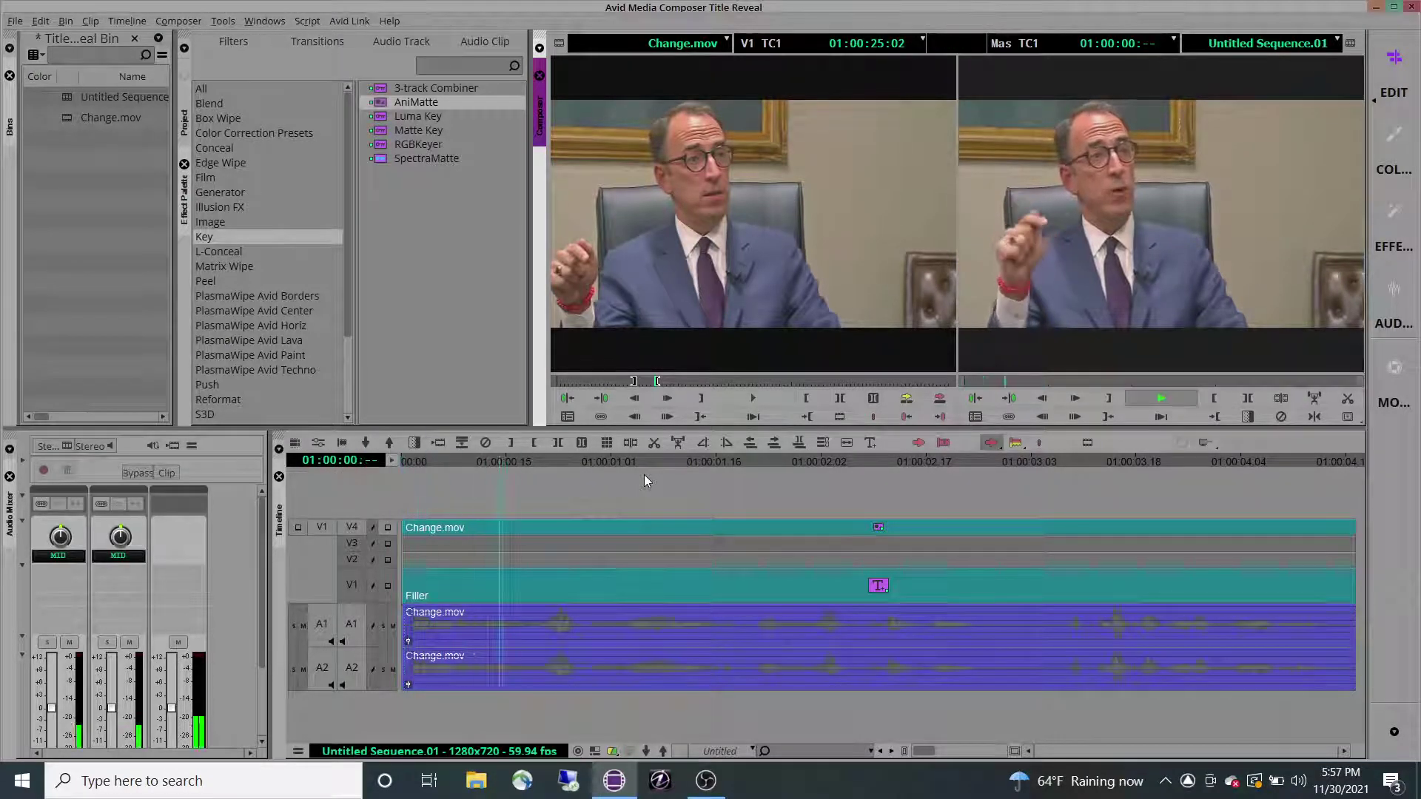
pyautogui.press('space')
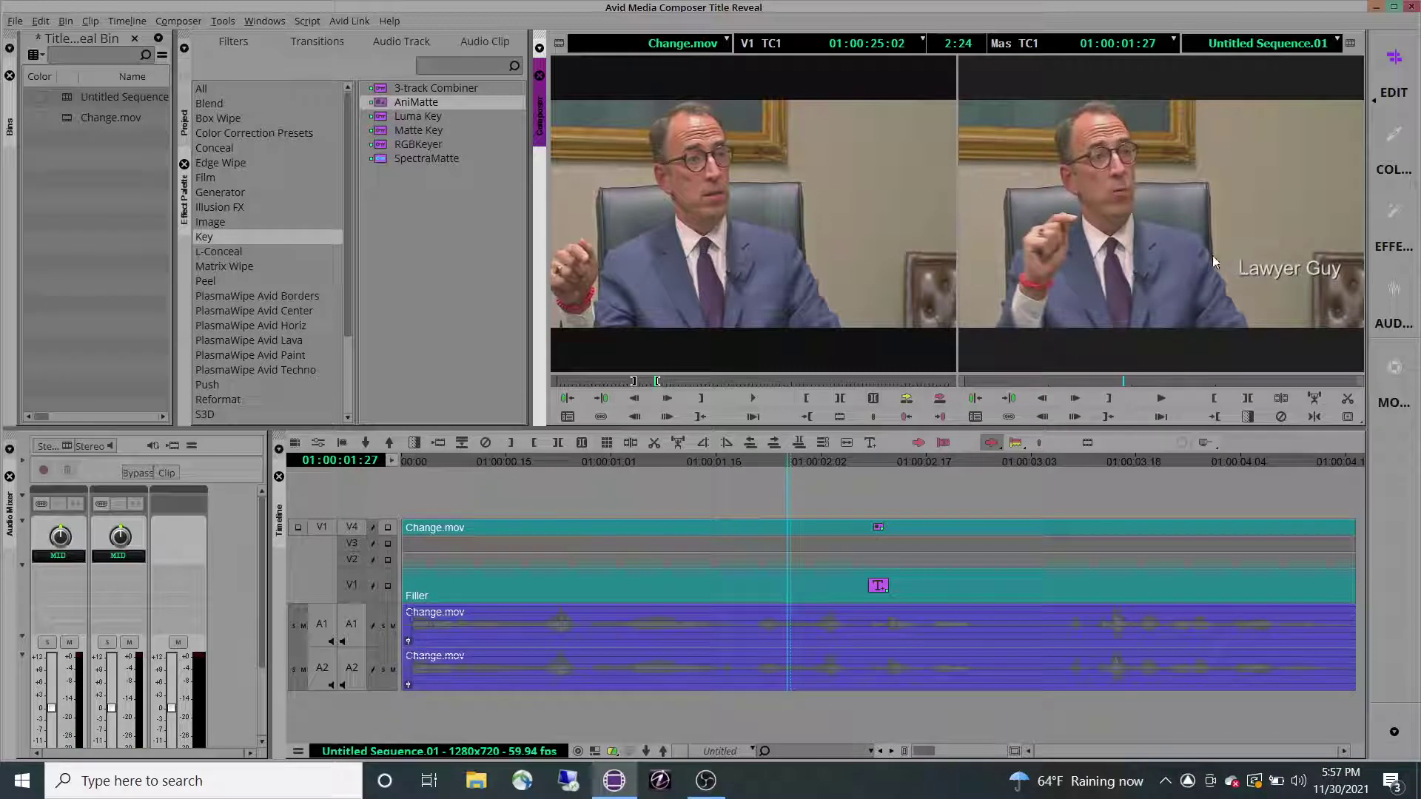
pyautogui.moveTo(621, 461); pyautogui.dragTo(516, 463)
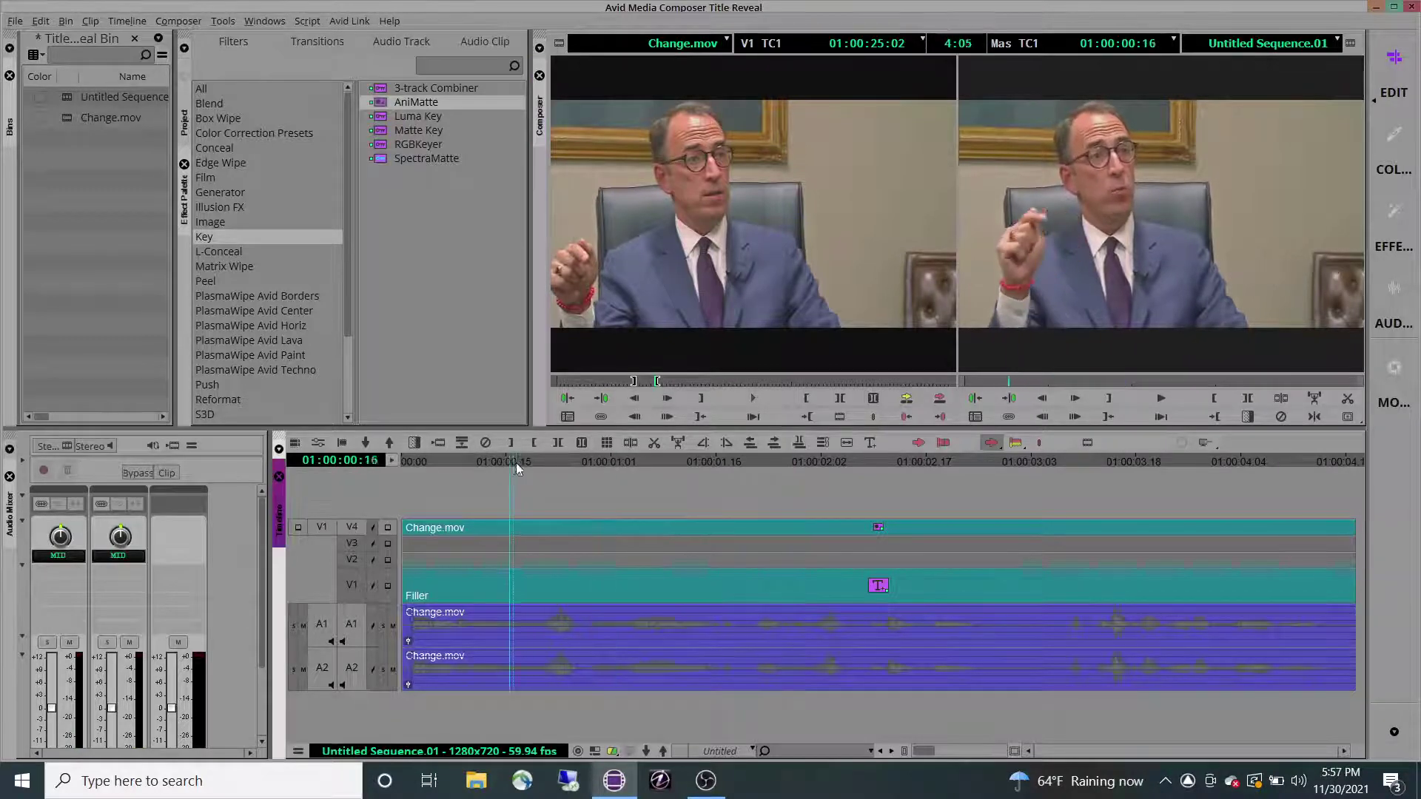
pyautogui.press('space')
pyautogui.press('space')
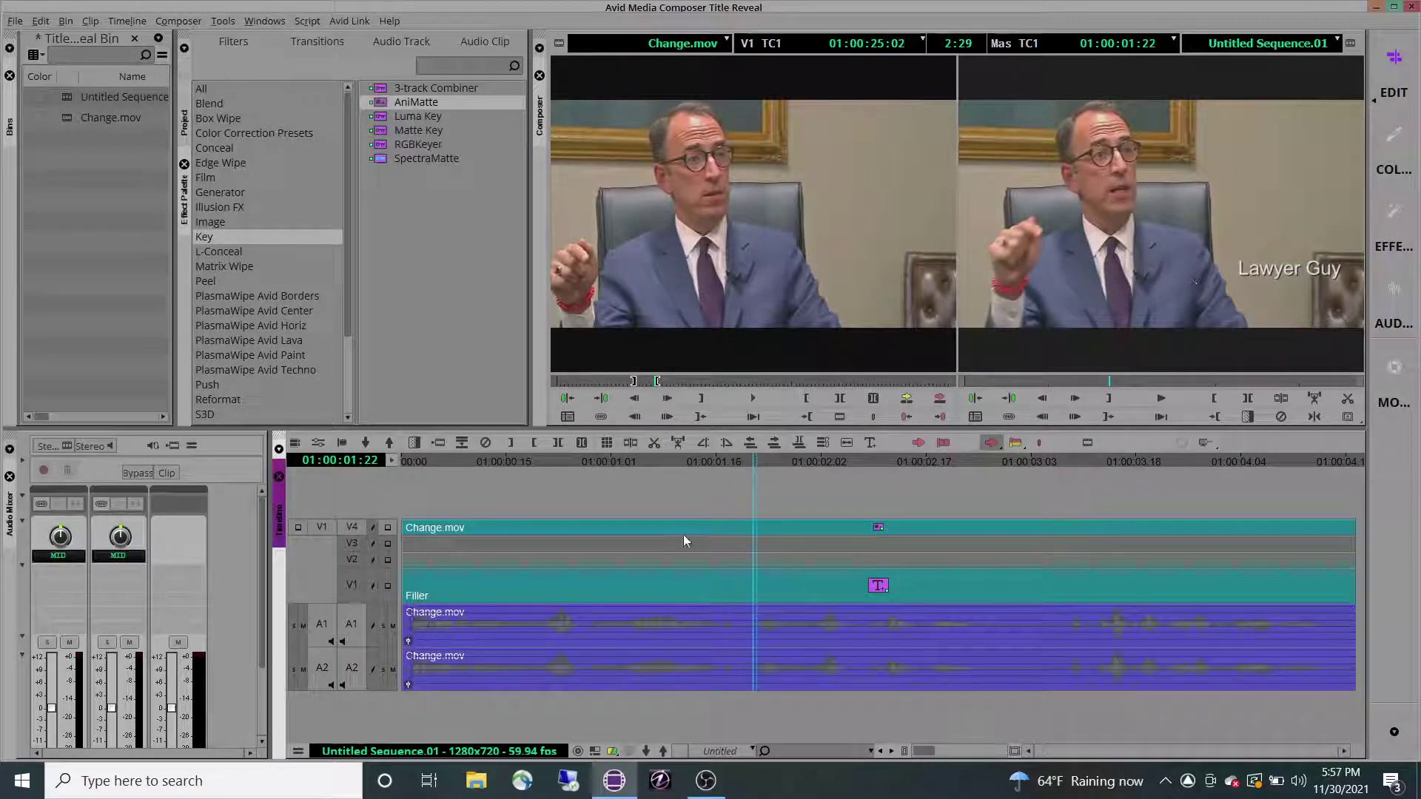
pyautogui.moveTo(679, 469)
pyautogui.mouseDown()
pyautogui.moveTo(579, 446)
pyautogui.moveTo(462, 467)
pyautogui.mouseUp()
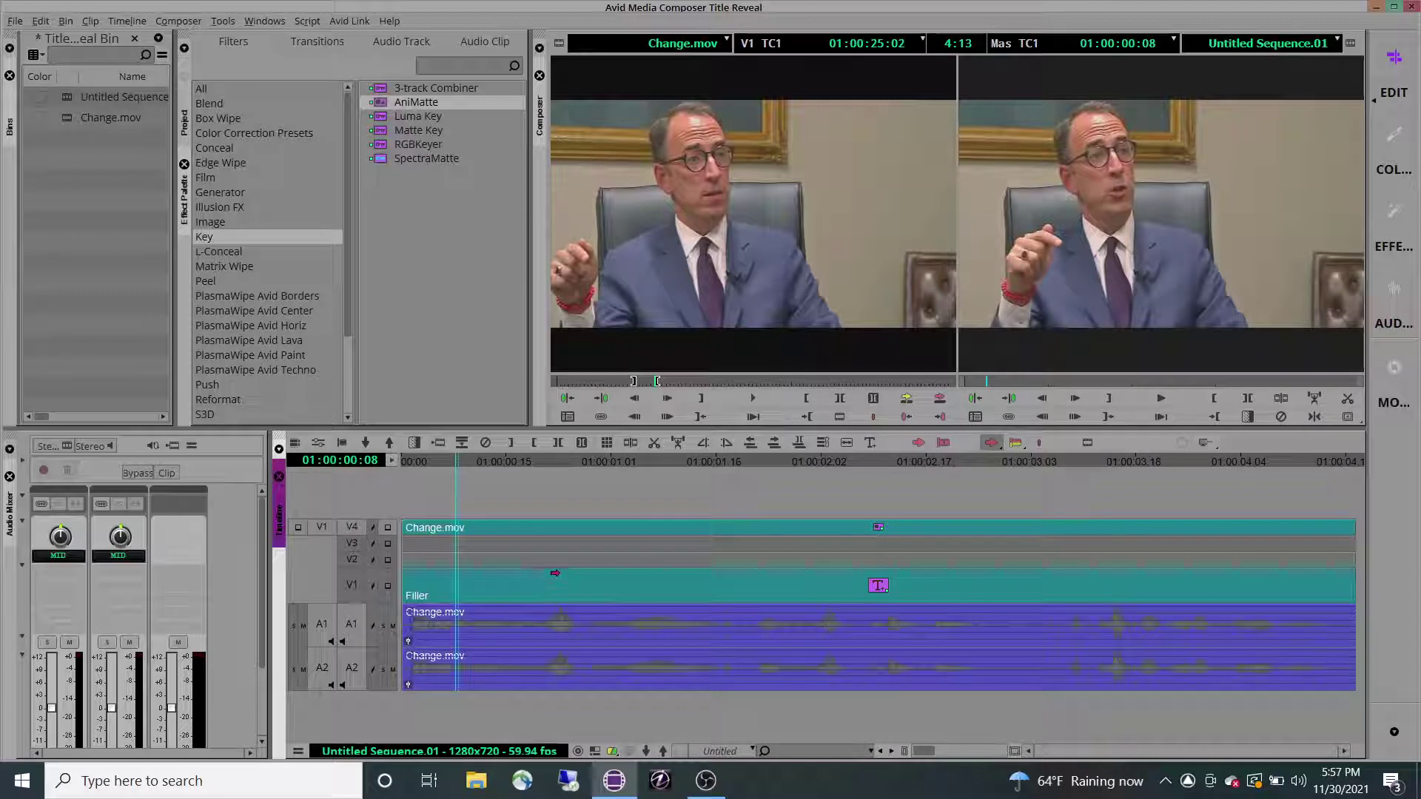
pyautogui.press('space')
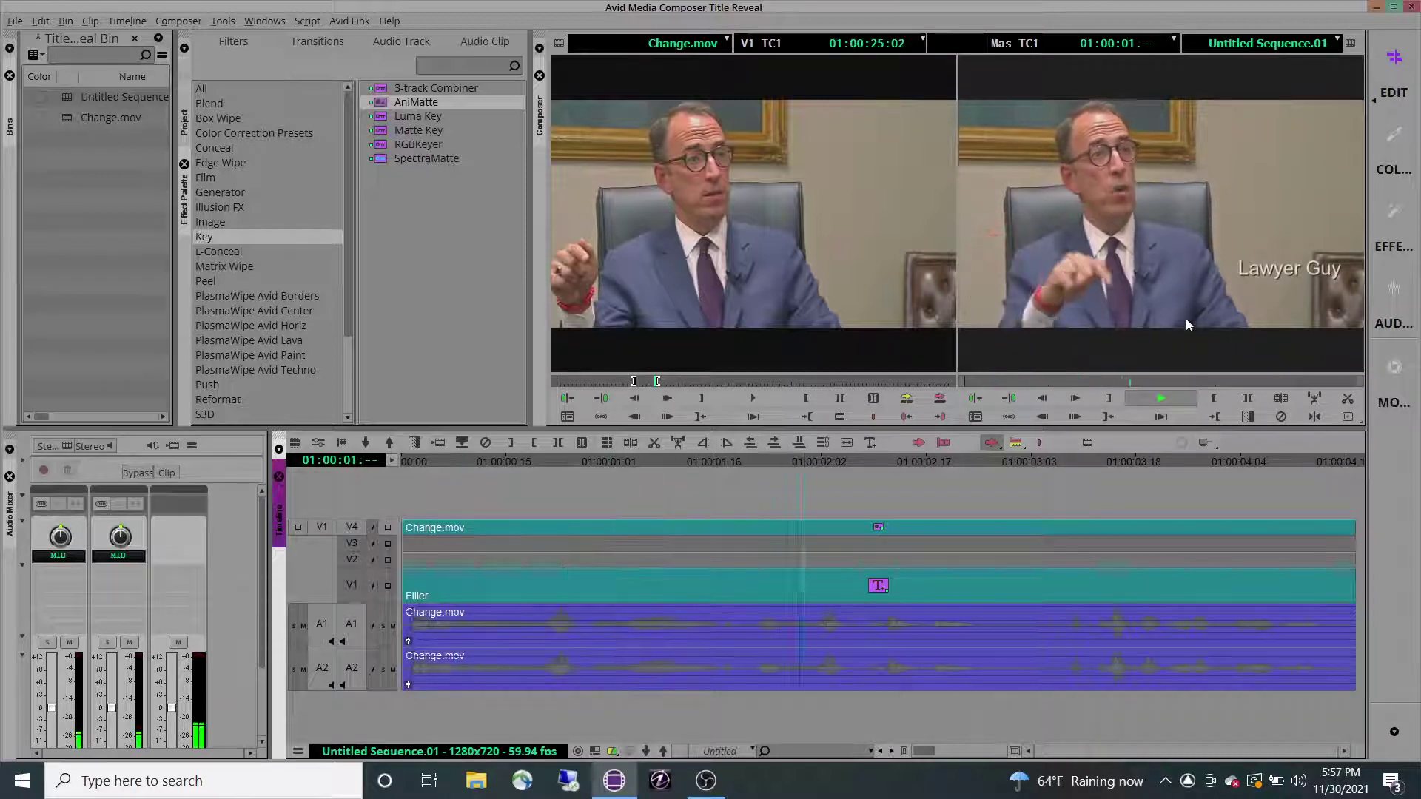
pyautogui.press('space')
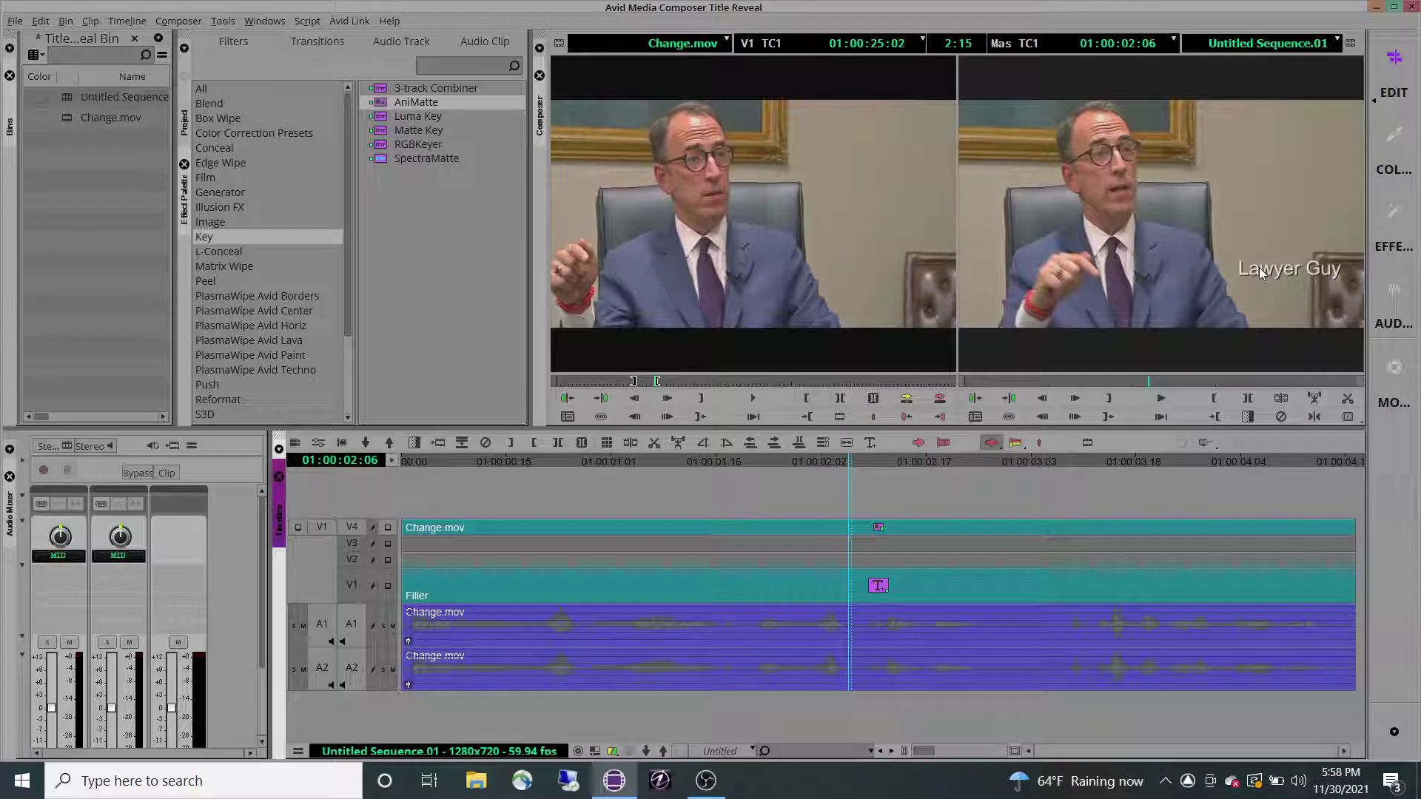
# Save the Title Reveal Bin with Ctrl+S and scrub back to review the reveal.
pyautogui.hotkey('ctrl', 's')
pyautogui.moveTo(847, 466)
pyautogui.mouseDown()
pyautogui.moveTo(585, 455)
pyautogui.moveTo(437, 474)
pyautogui.moveTo(625, 457)
pyautogui.moveTo(1221, 458)
pyautogui.mouseUp()
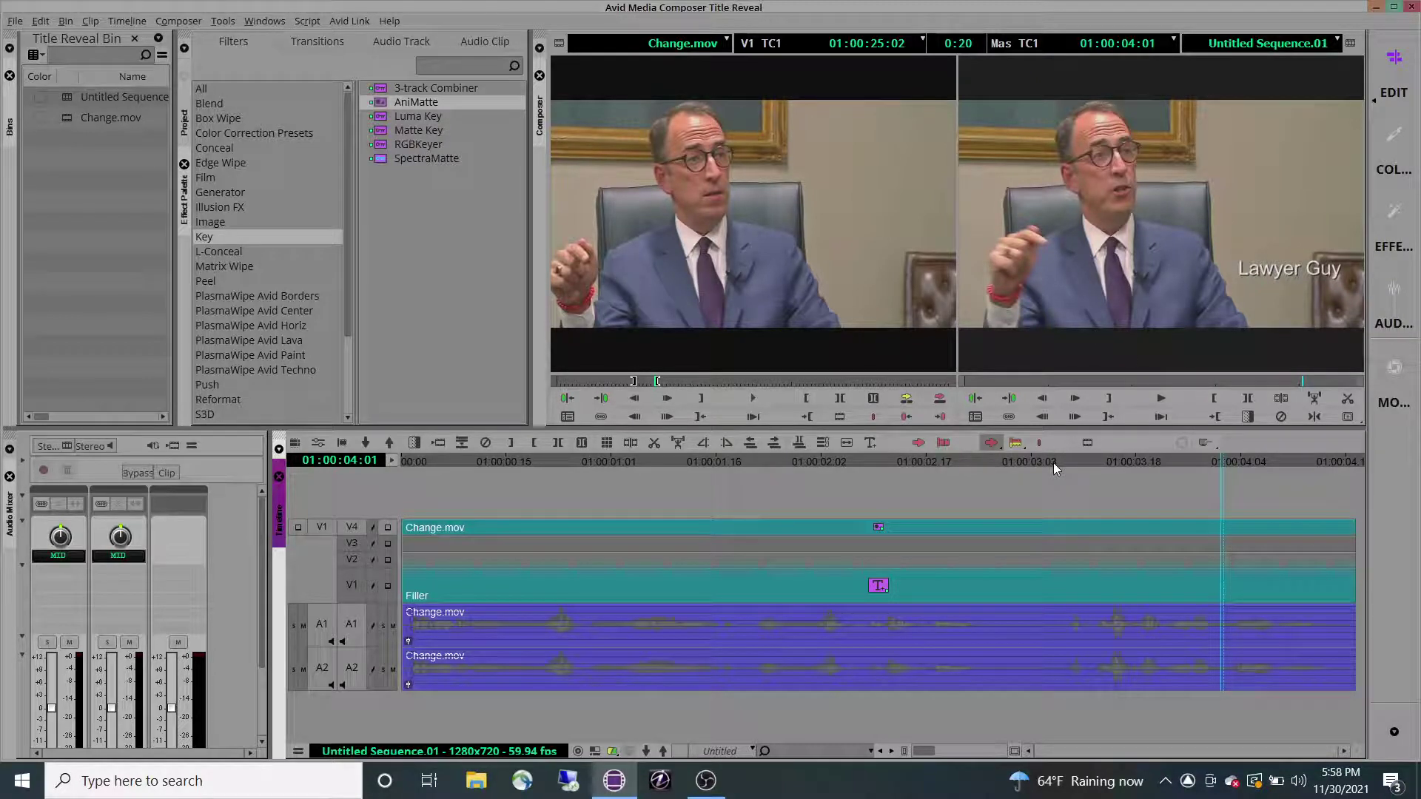
pyautogui.moveTo(1054, 461)
pyautogui.mouseDown()
pyautogui.moveTo(521, 461)
pyautogui.moveTo(671, 451)
pyautogui.mouseUp()
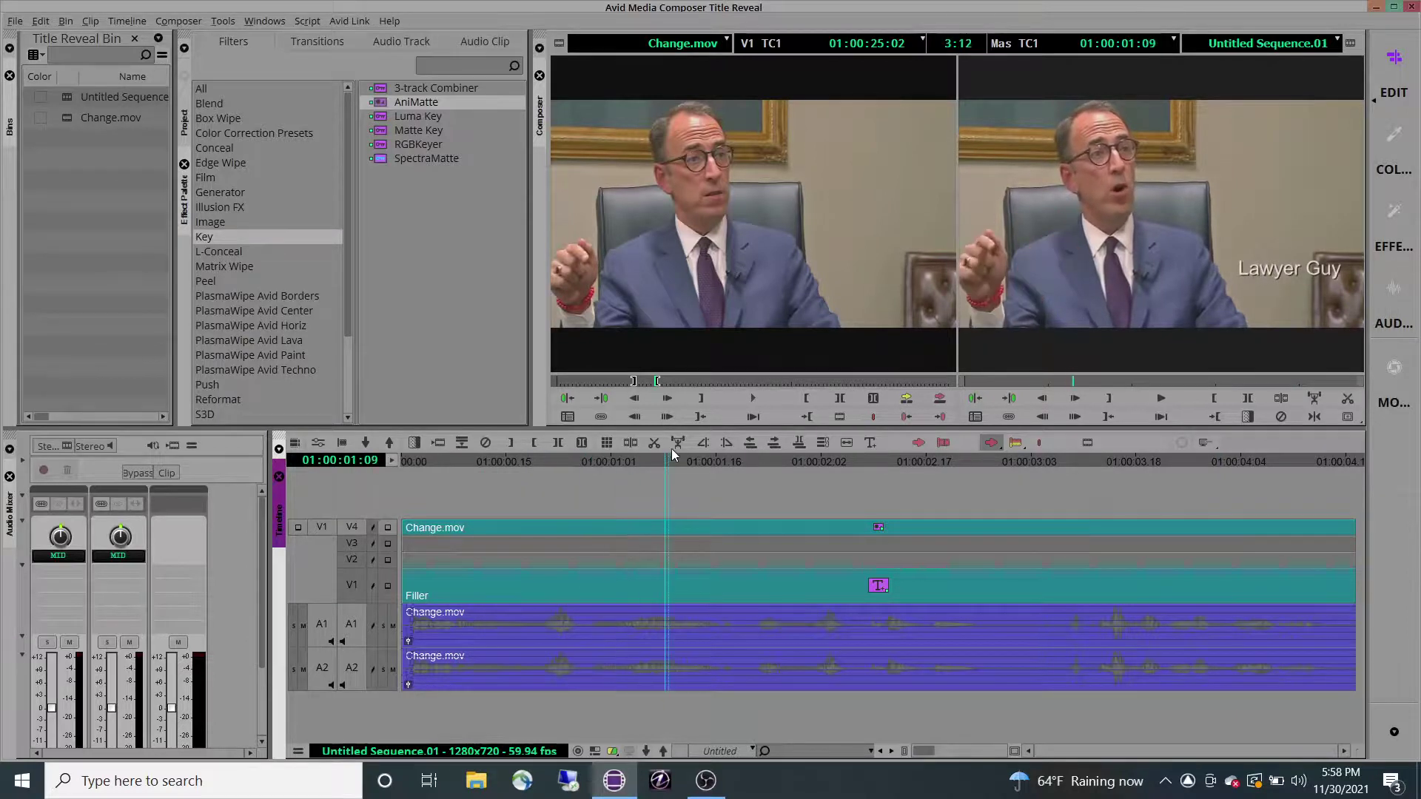